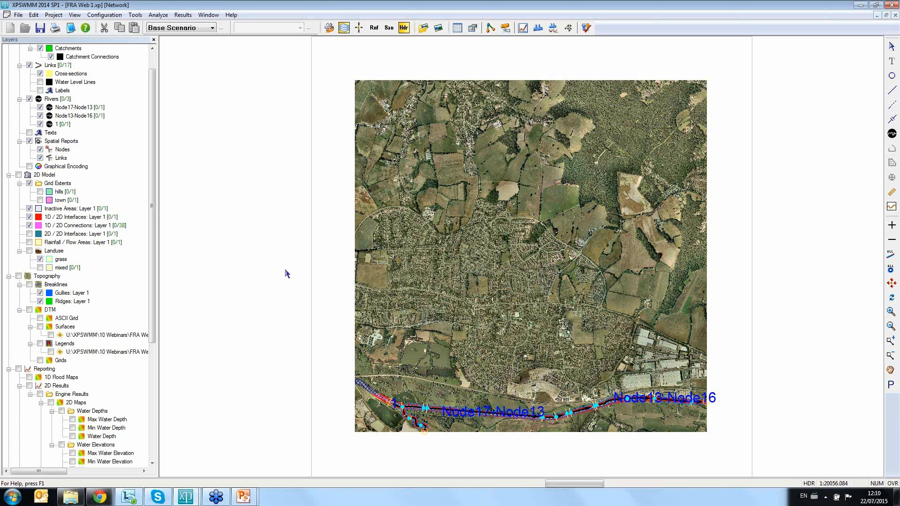
Step: Display the Rainfall / Flow Areas: Layer 1 extent over the aerial image, and hide it again
{"action": "left_click", "coordinate": [29, 242]}
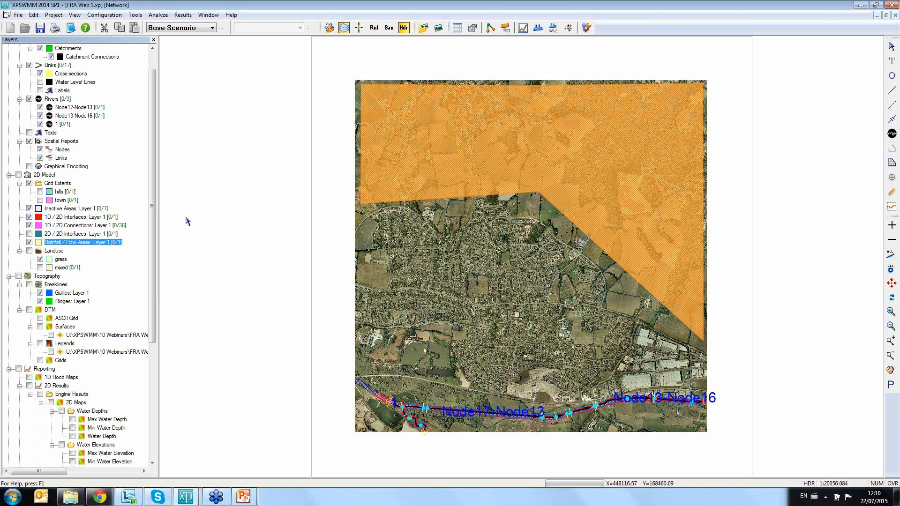
{"action": "left_click", "coordinate": [29, 243]}
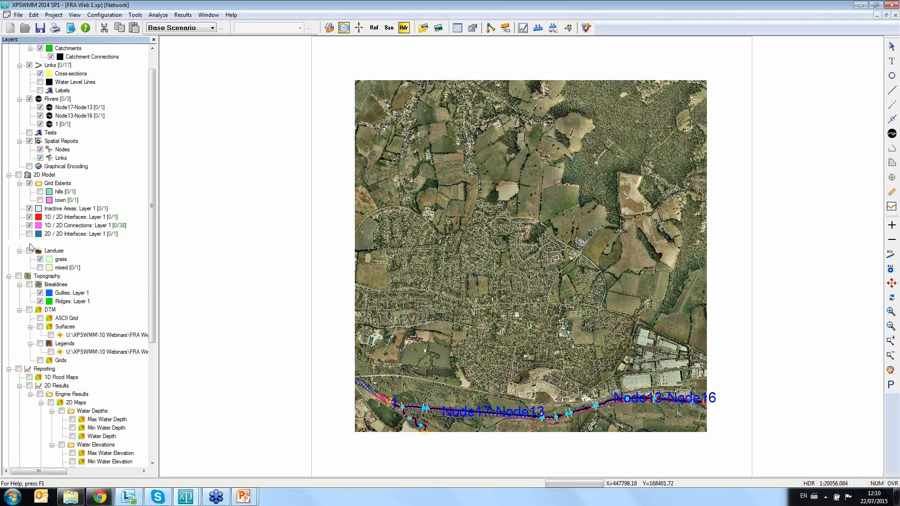
Step: Display the Max Water Depth map, examine flooding up close in the town's southeast, and hide the map after restoring the full view
{"action": "left_click", "coordinate": [72, 420]}
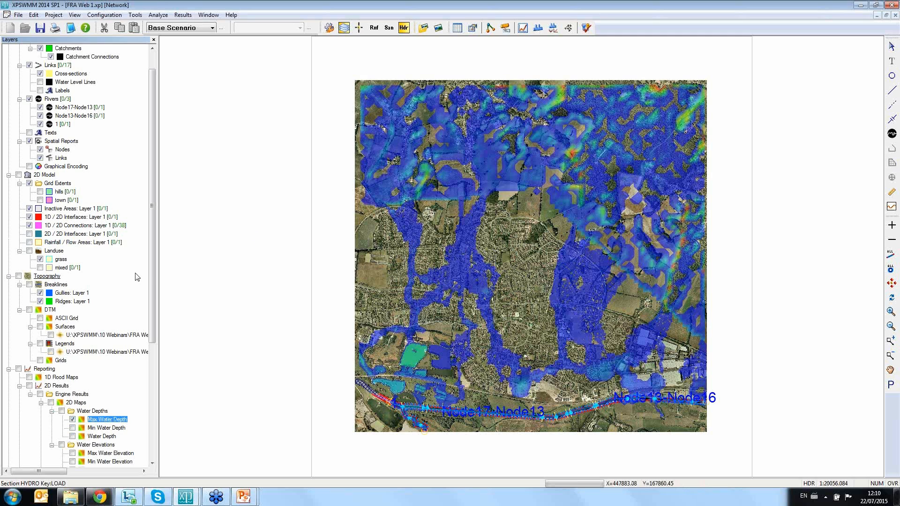
{"action": "scroll", "coordinate": [152, 273], "scroll_direction": "down", "scroll_amount": 7}
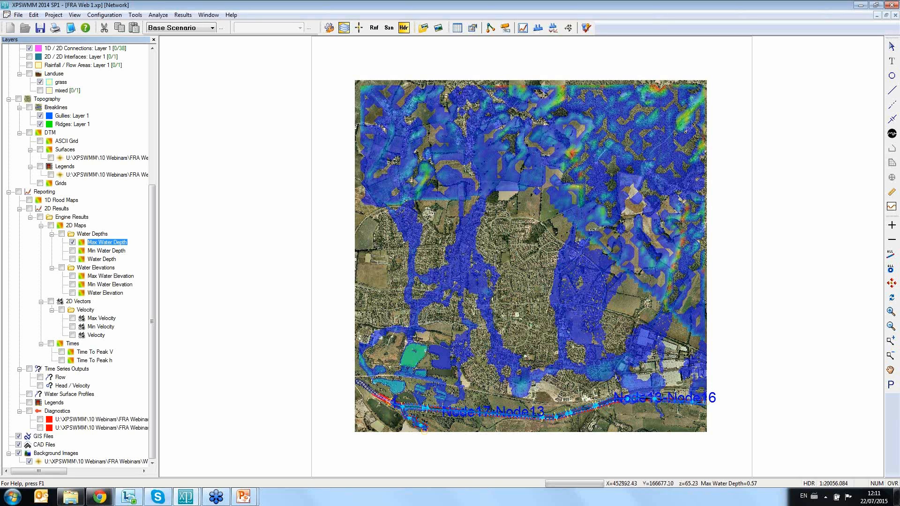
{"action": "left_click_drag", "start_coordinate": [577, 352], "coordinate": [617, 389]}
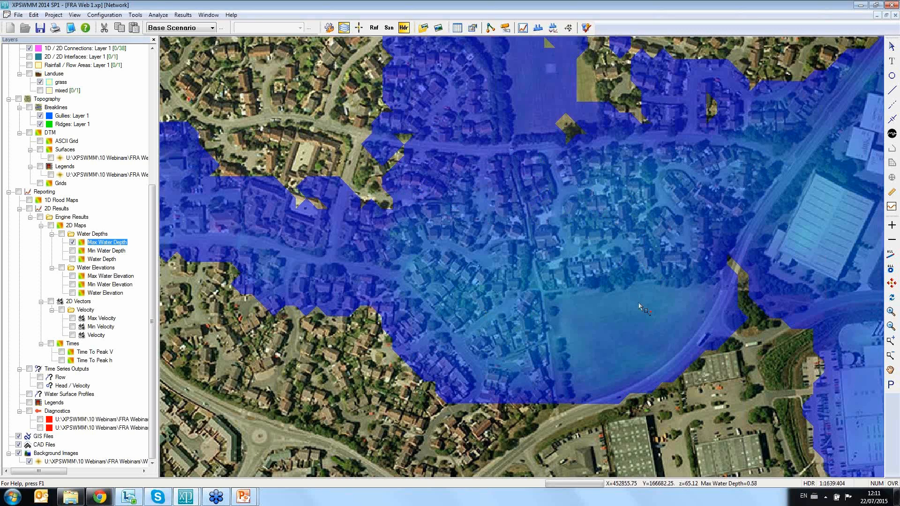
{"action": "left_click", "coordinate": [892, 283]}
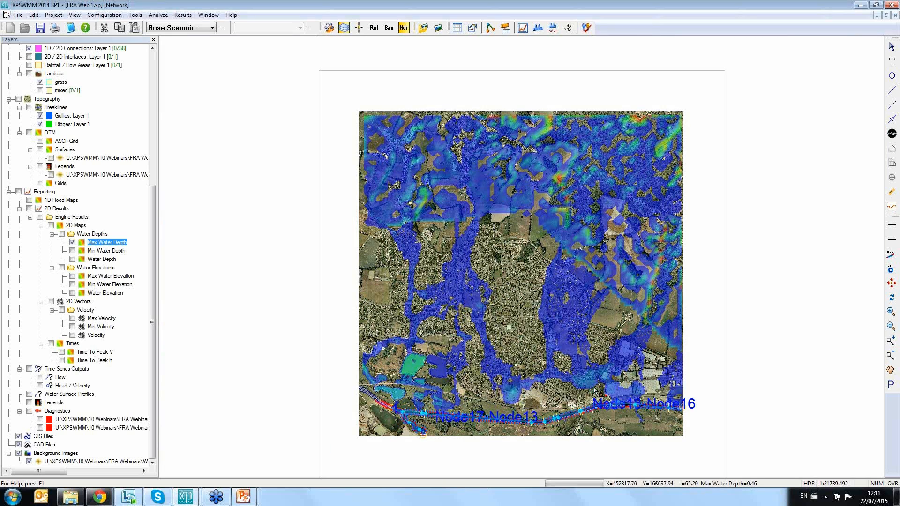
{"action": "left_click", "coordinate": [73, 242]}
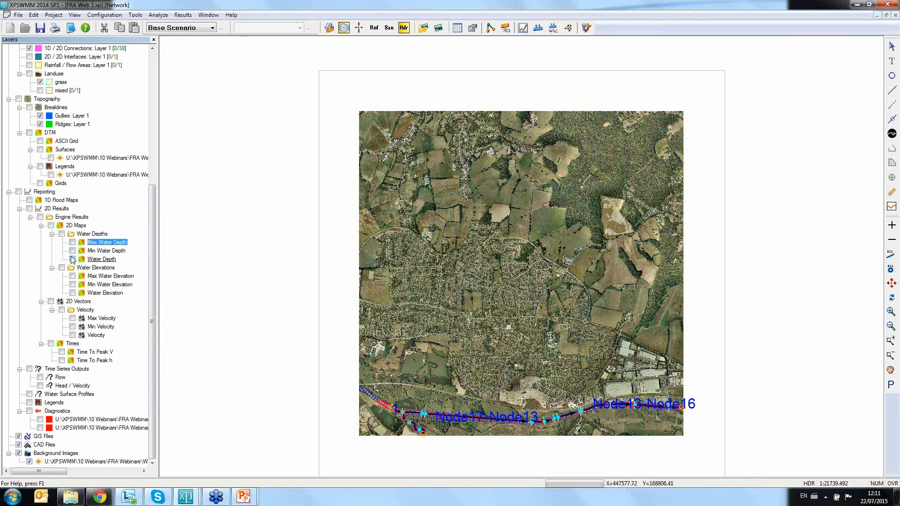
Step: Display the time-varying Water Depth map, advance it from the start to the end of the simulation, and hide it
{"action": "left_click", "coordinate": [73, 260]}
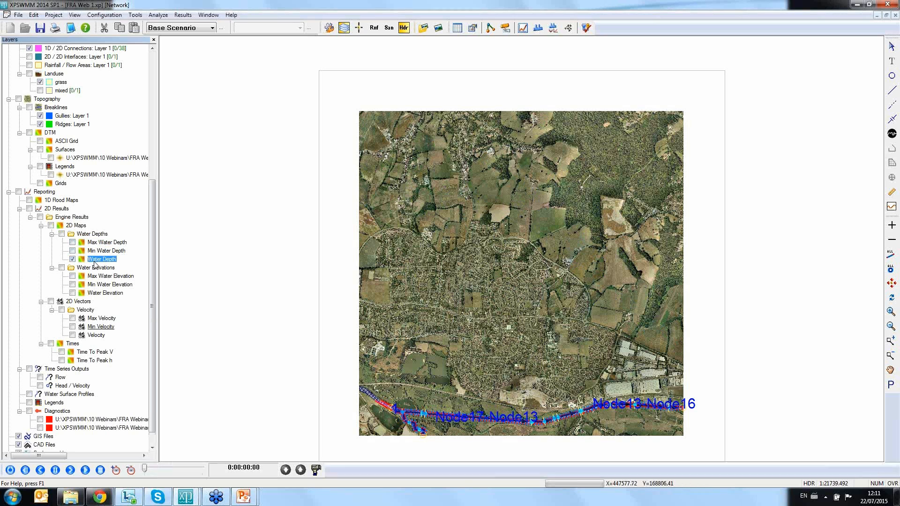
{"action": "left_click_drag", "start_coordinate": [145, 469], "coordinate": [210, 472]}
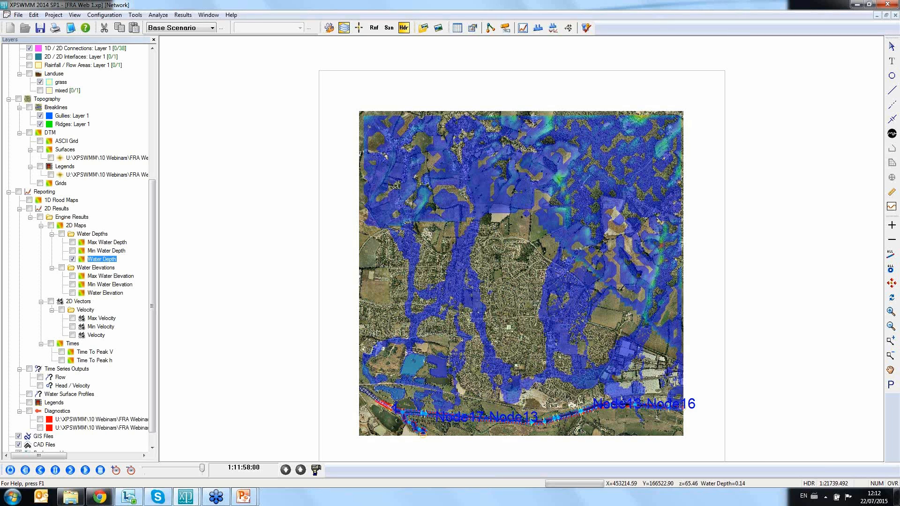
{"action": "left_click", "coordinate": [72, 259]}
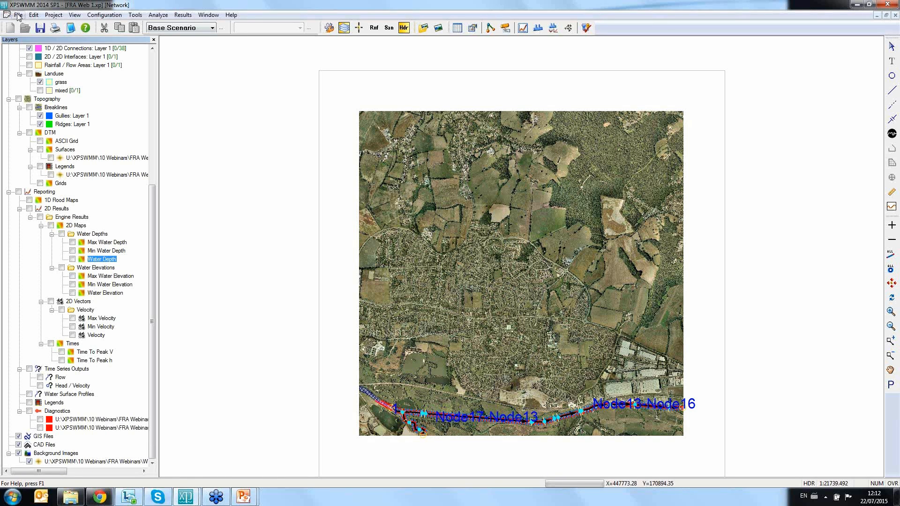
Step: Import the Micro Drainage MDX data from pac network.mdx into the model
{"action": "left_click", "coordinate": [18, 16]}
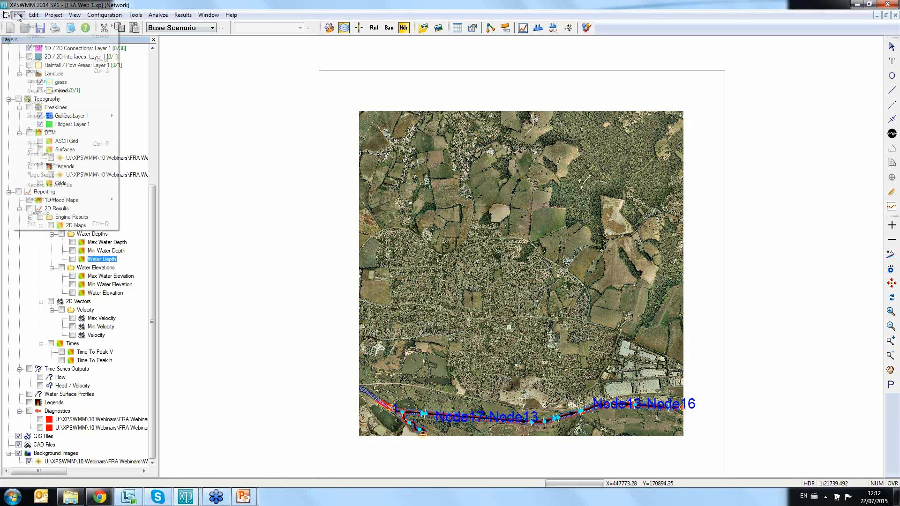
{"action": "mouse_move", "coordinate": [79, 117]}
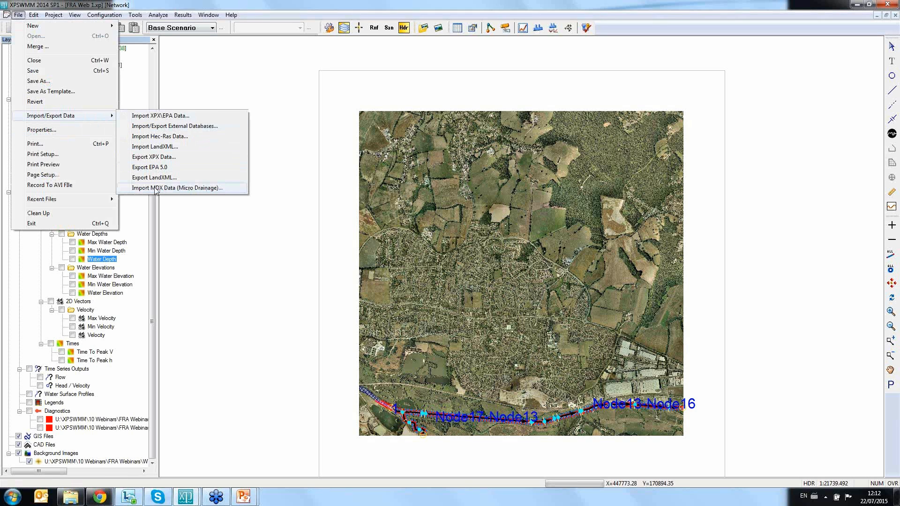
{"action": "left_click", "coordinate": [184, 189]}
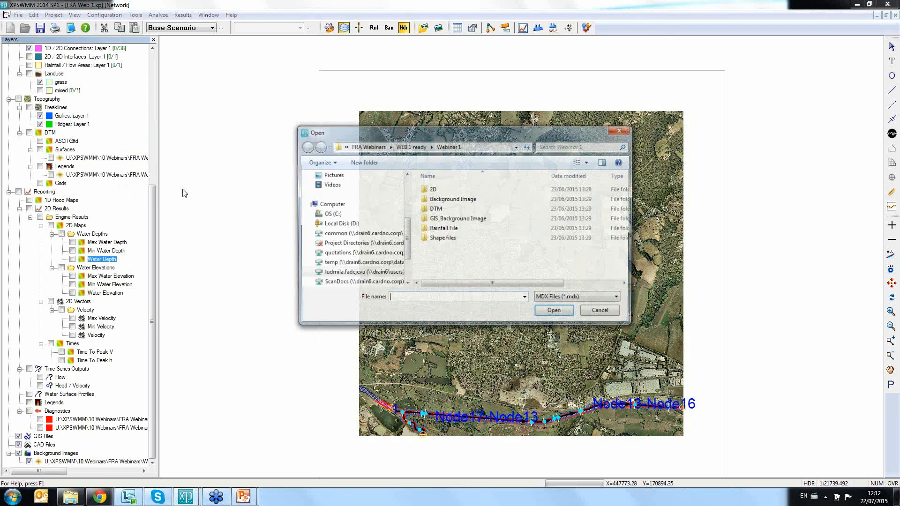
{"action": "left_click", "coordinate": [554, 313]}
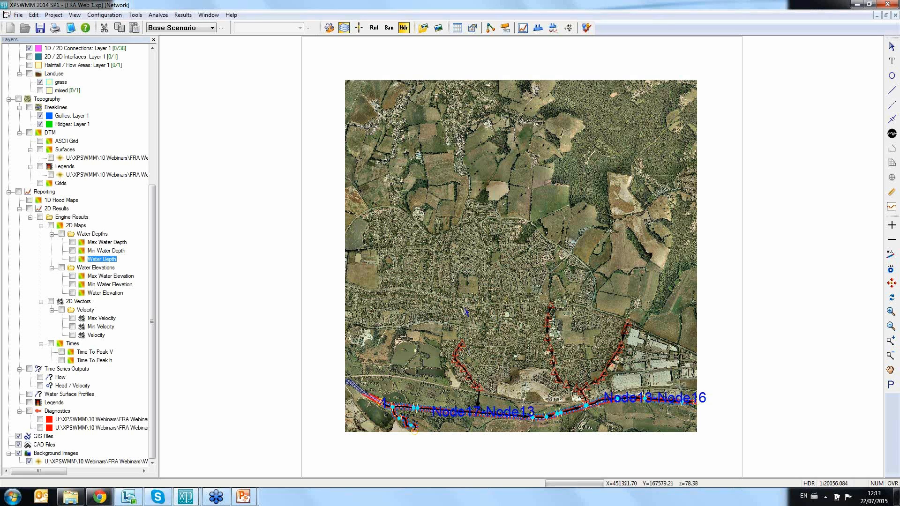
Step: Isolate the imported pipe branches north of the river by hiding the background images
{"action": "left_click", "coordinate": [891, 341]}
{"action": "left_click_drag", "start_coordinate": [430, 293], "coordinate": [663, 428]}
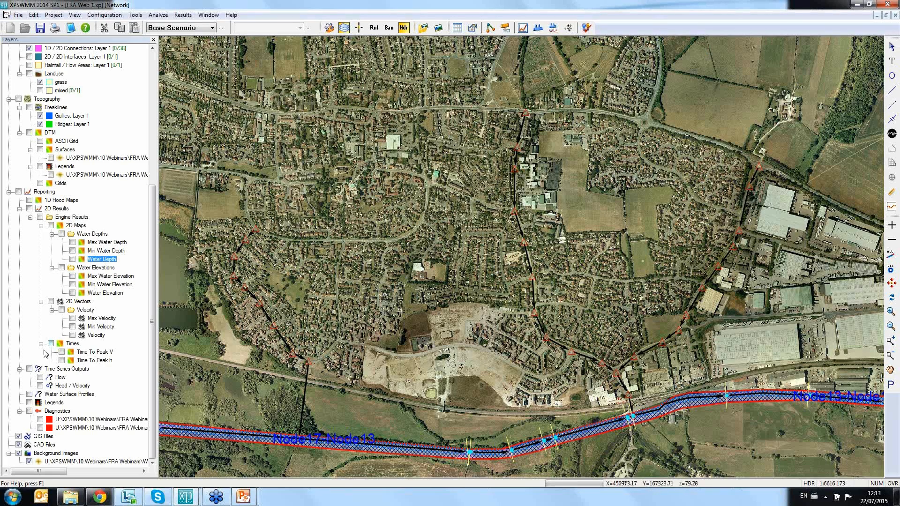
{"action": "left_click", "coordinate": [19, 453]}
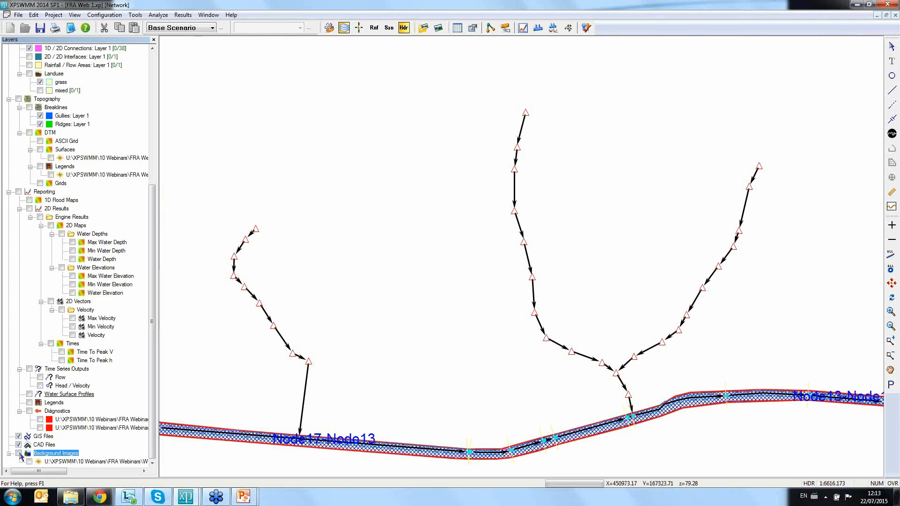
Step: Select the western pipe branch from its upstream node to the river, view its Dynamic Long Section, and clear the selection
{"action": "left_click", "coordinate": [255, 231]}
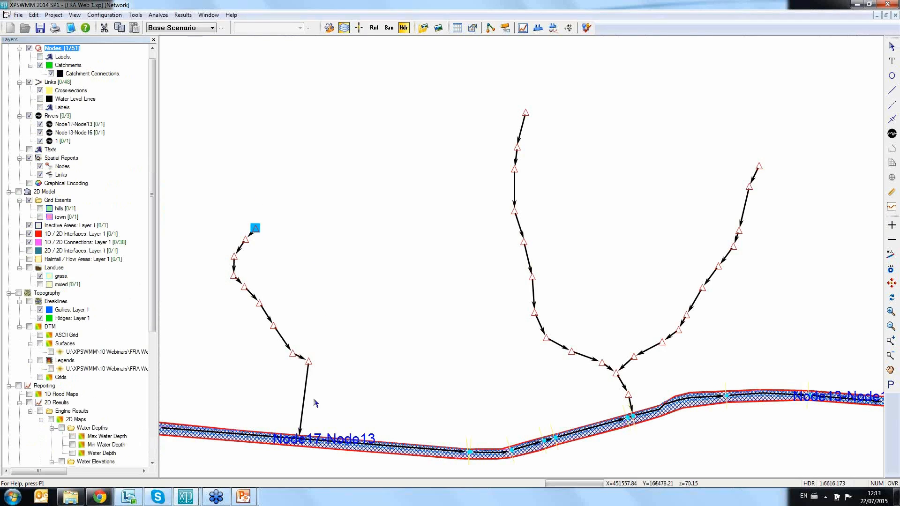
{"action": "left_click", "coordinate": [300, 437], "text": "ctrl"}
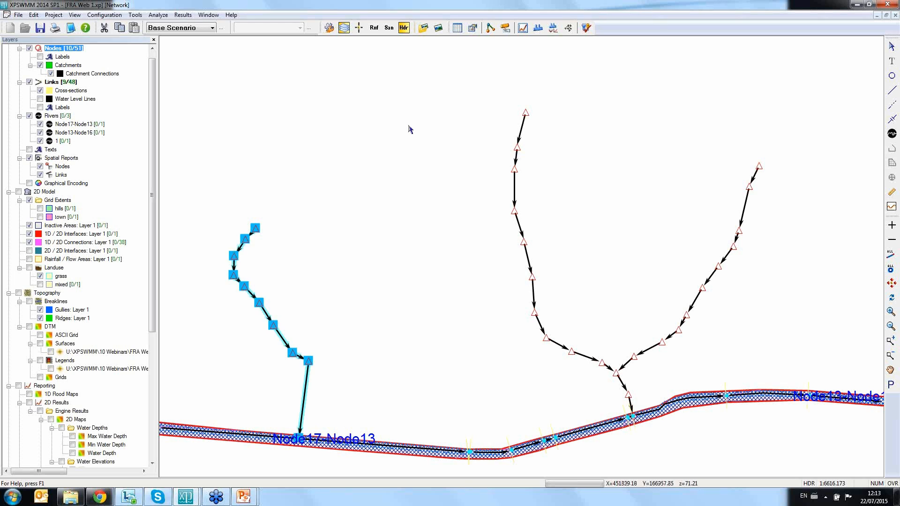
{"action": "left_click", "coordinate": [538, 28]}
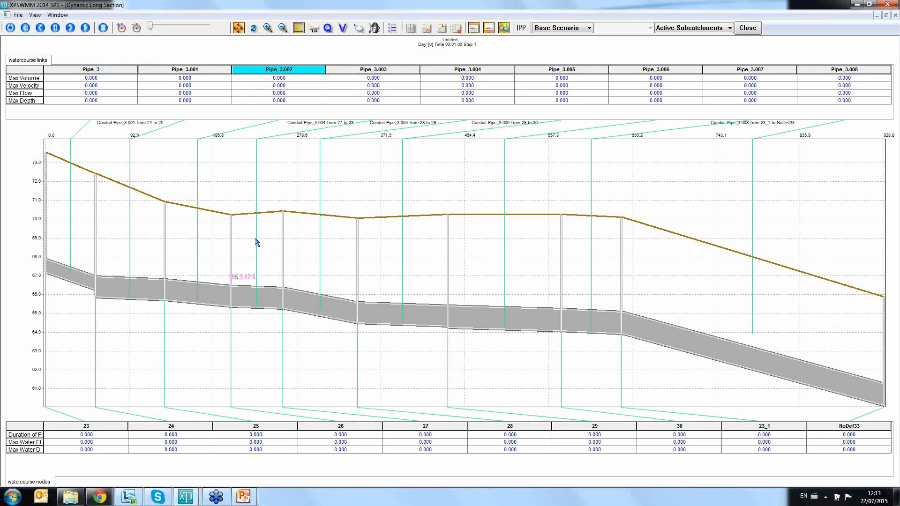
{"action": "left_click", "coordinate": [748, 28]}
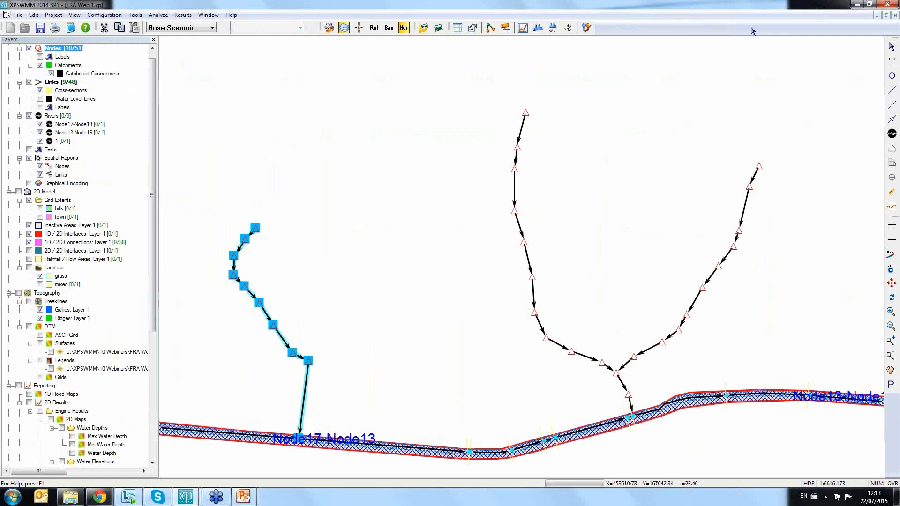
{"action": "left_click_drag", "start_coordinate": [153, 314], "coordinate": [153, 348]}
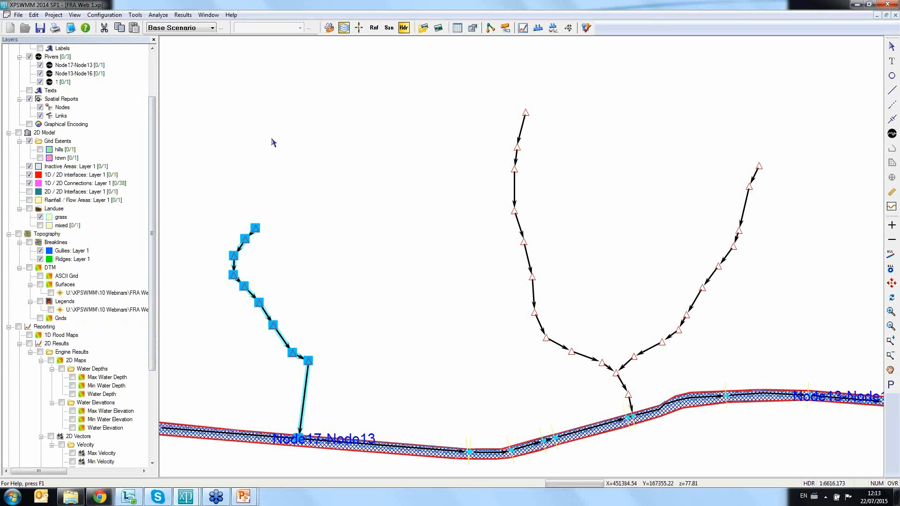
{"action": "left_click", "coordinate": [276, 137]}
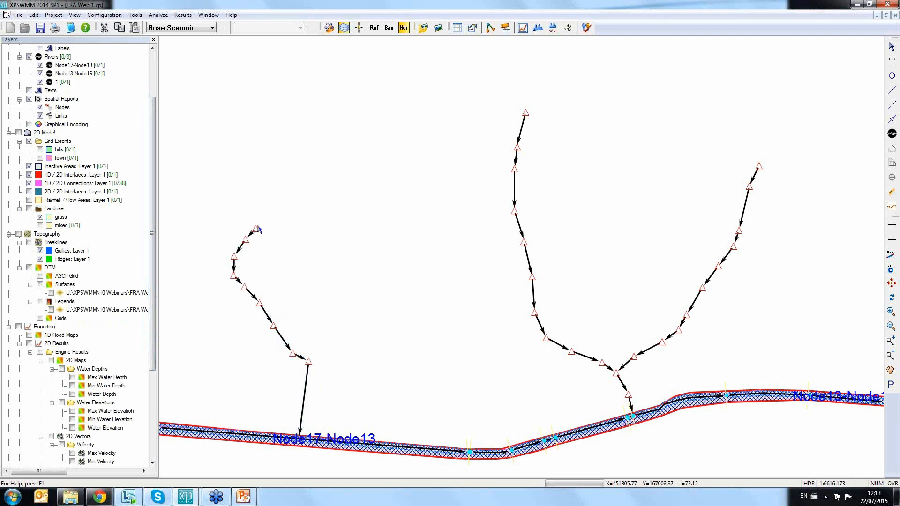
Step: Inspect the sub-catchment area data of the western branch's upstream node in runoff mode, and return to hydraulics mode
{"action": "left_click", "coordinate": [375, 27]}
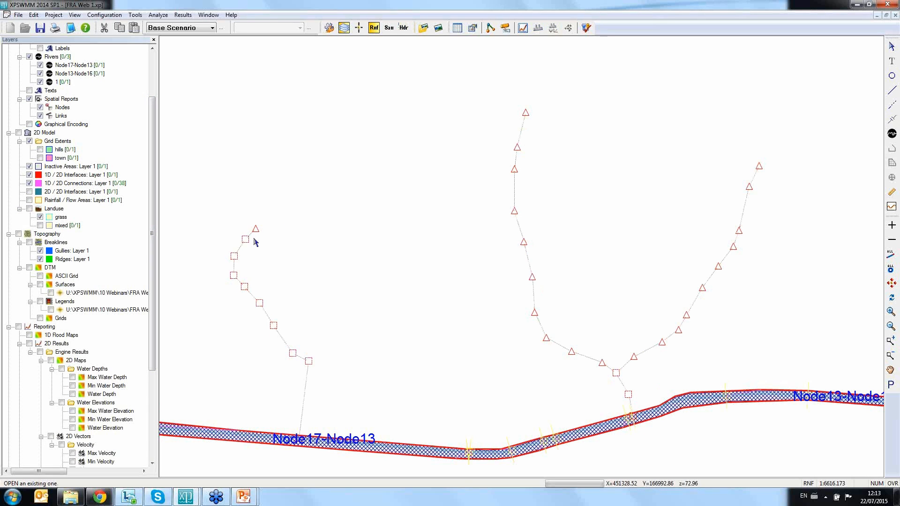
{"action": "double_click", "coordinate": [255, 229]}
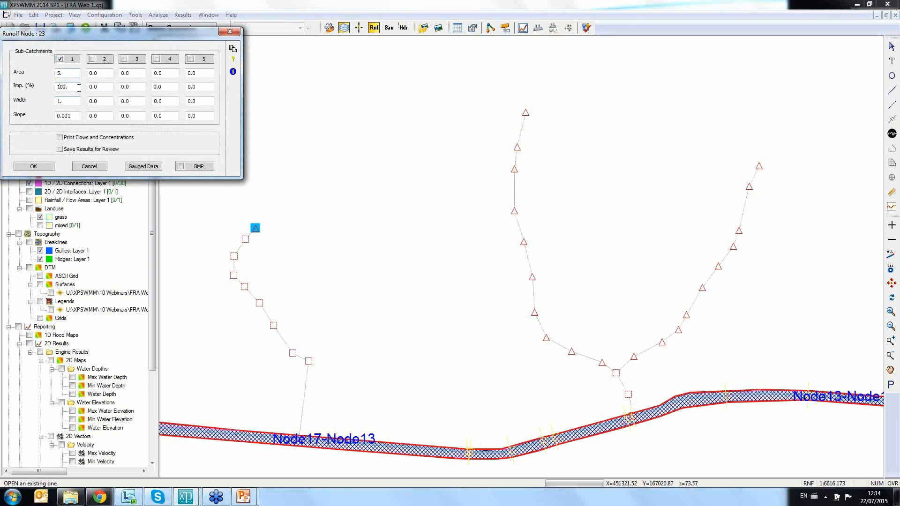
{"action": "left_click_drag", "start_coordinate": [71, 74], "coordinate": [53, 76]}
{"action": "left_click_drag", "start_coordinate": [77, 78], "coordinate": [49, 79]}
{"action": "left_click", "coordinate": [229, 32]}
{"action": "left_click", "coordinate": [404, 28]}
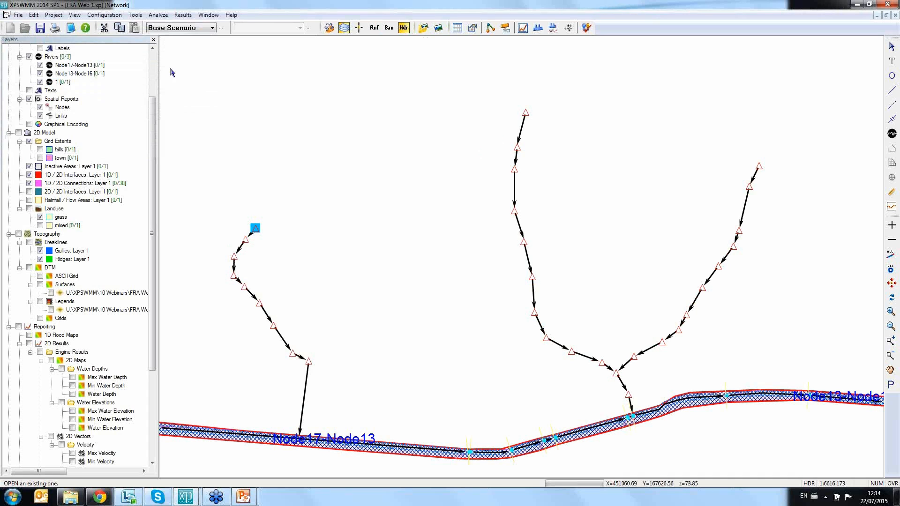
Step: Examine the model's available data import and export formats, including LandXML
{"action": "left_click", "coordinate": [19, 15]}
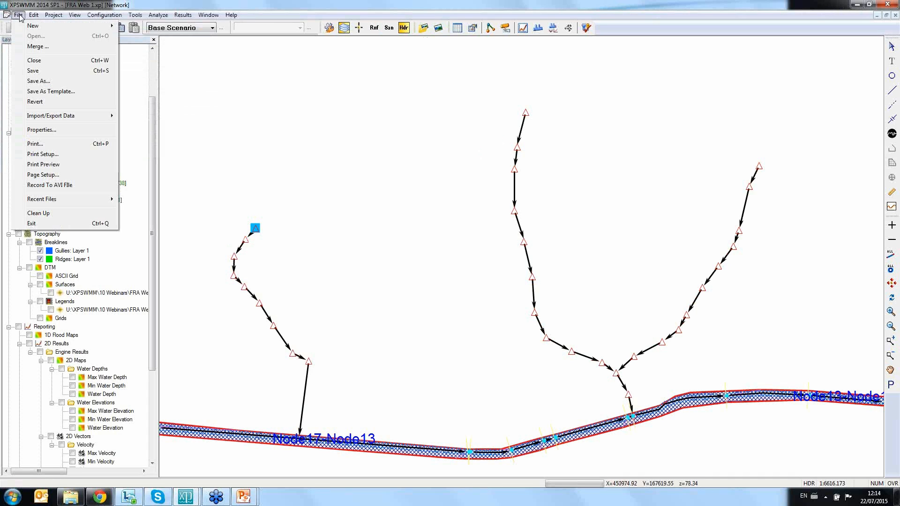
{"action": "mouse_move", "coordinate": [98, 116]}
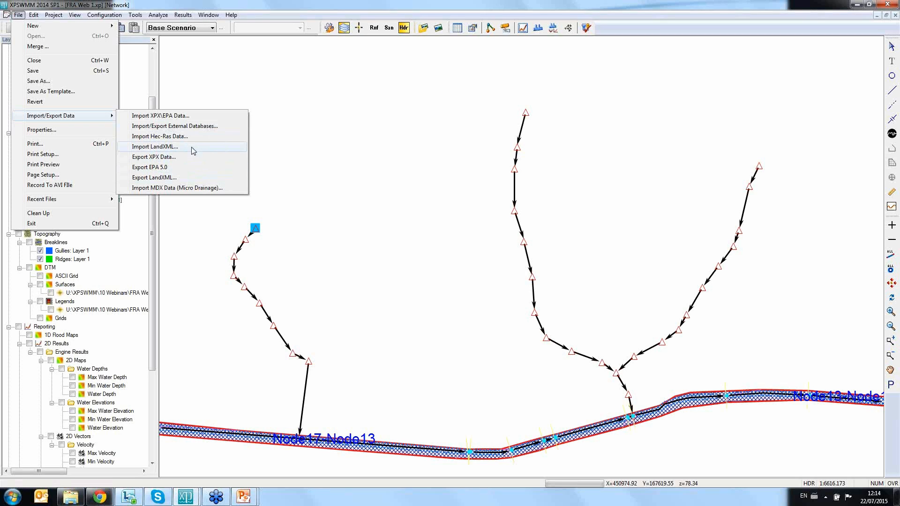
{"action": "left_click", "coordinate": [311, 146]}
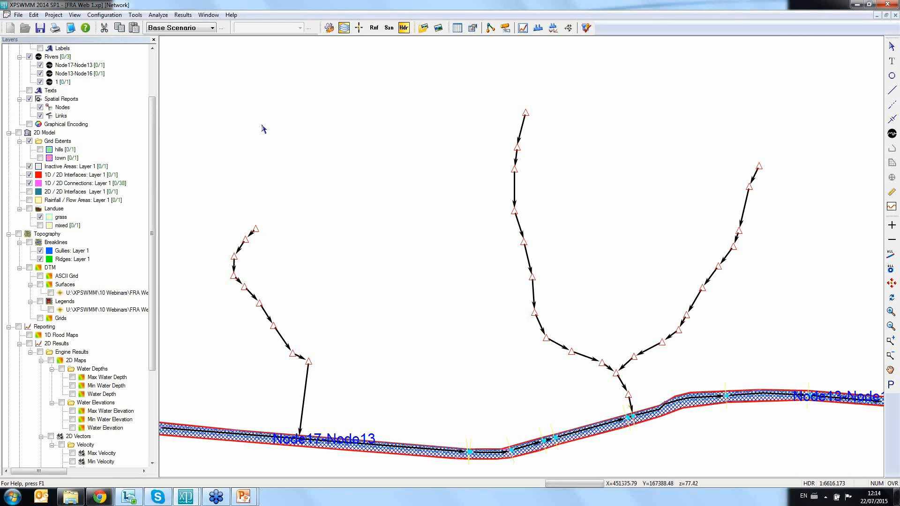
Step: Examine the GIS import and export options for the Links and 1D / 2D Connections: Layer 1 layers
{"action": "left_click_drag", "start_coordinate": [153, 109], "coordinate": [152, 49]}
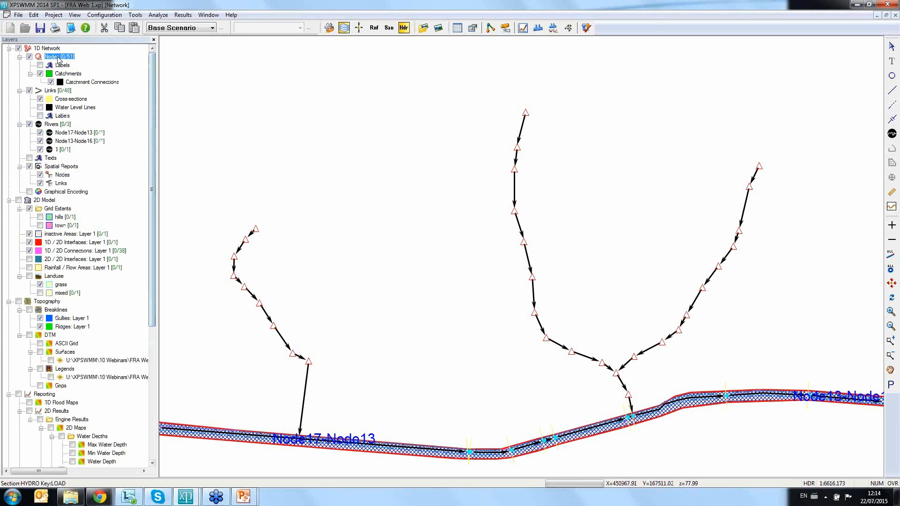
{"action": "right_click", "coordinate": [57, 94]}
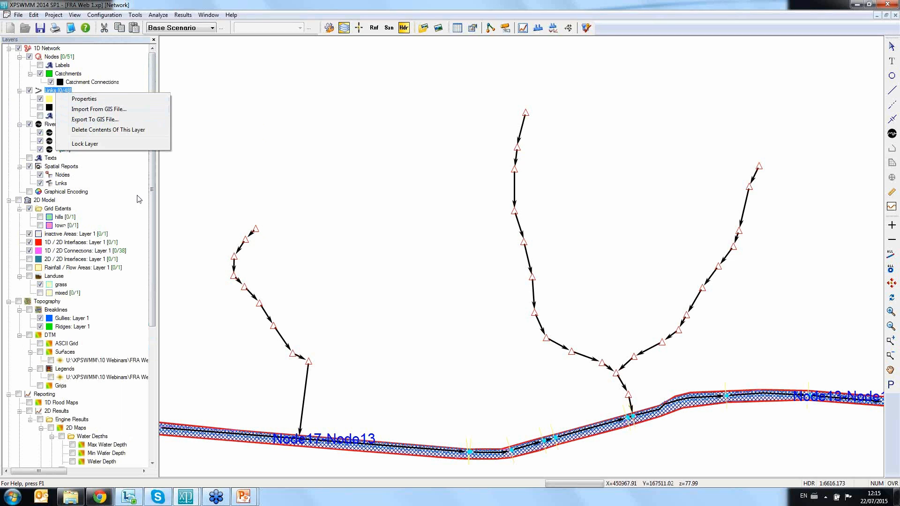
{"action": "left_click", "coordinate": [178, 186]}
{"action": "scroll", "coordinate": [155, 197], "scroll_direction": "down", "scroll_amount": 5}
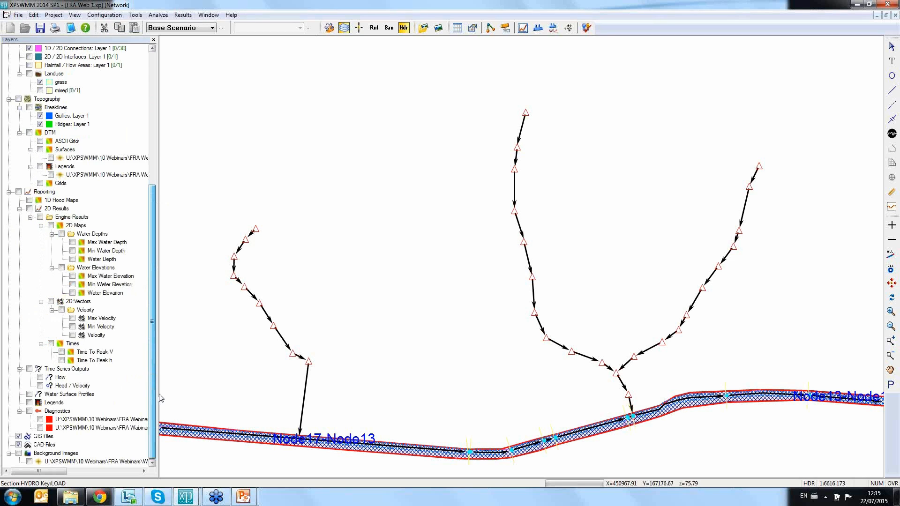
{"action": "right_click", "coordinate": [68, 133]}
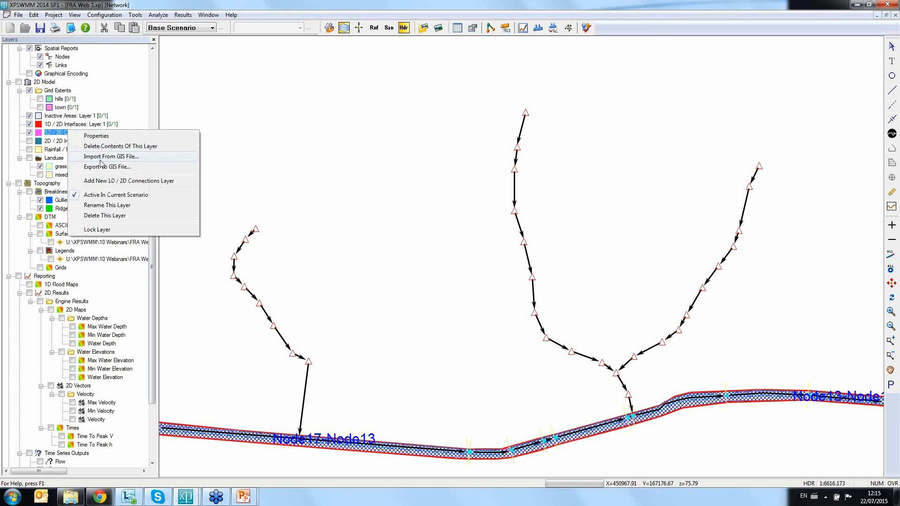
{"action": "left_click", "coordinate": [265, 123]}
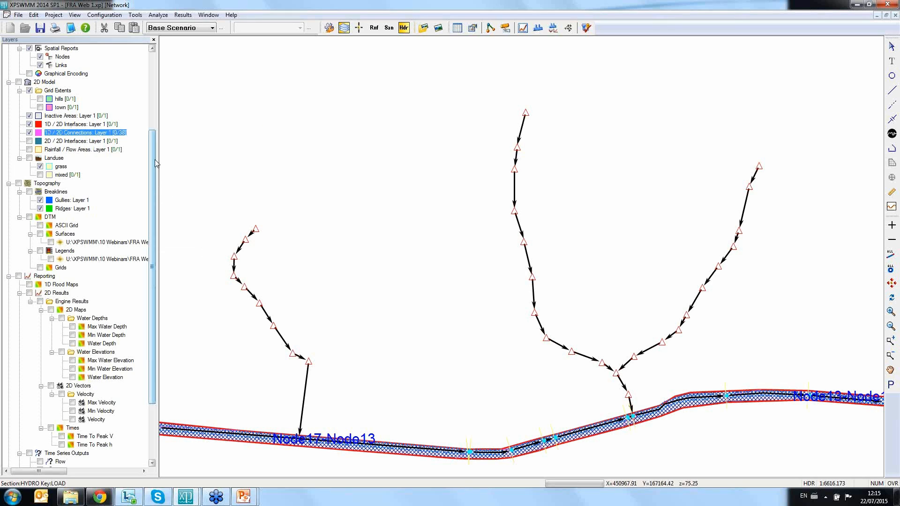
Step: Show the background images behind the pipe network
{"action": "scroll", "coordinate": [155, 159], "scroll_direction": "up", "scroll_amount": 5}
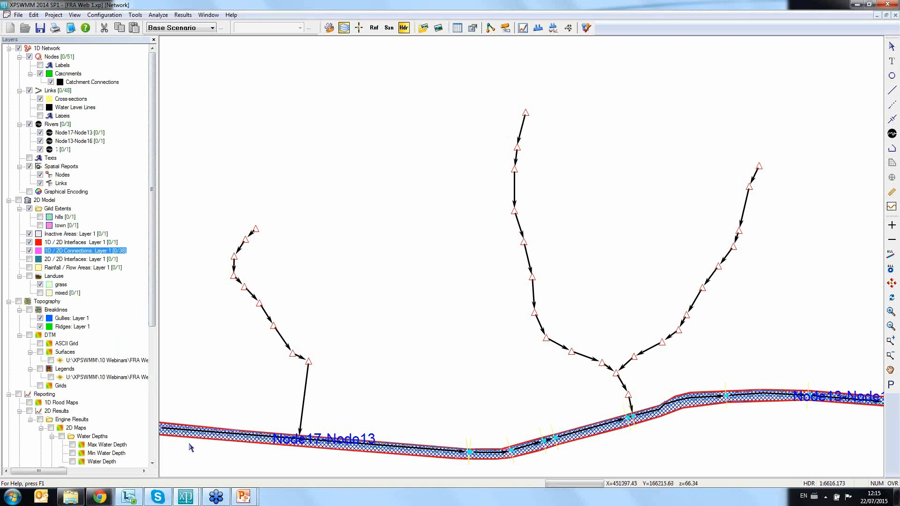
{"action": "scroll", "coordinate": [97, 444], "scroll_direction": "down", "scroll_amount": 8}
{"action": "left_click", "coordinate": [18, 454]}
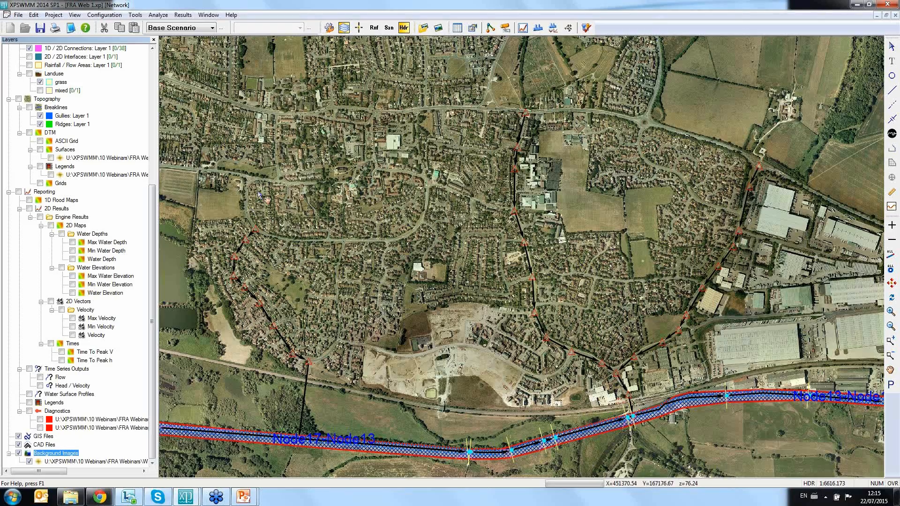
Step: Draw a chain of nine links following the roads from the northwest main road to the western branch's upstream node
{"action": "left_click_drag", "start_coordinate": [258, 195], "coordinate": [323, 226]}
{"action": "scroll", "coordinate": [328, 225], "scroll_direction": "down", "scroll_amount": 3}
{"action": "left_click_drag", "start_coordinate": [394, 201], "coordinate": [533, 287]}
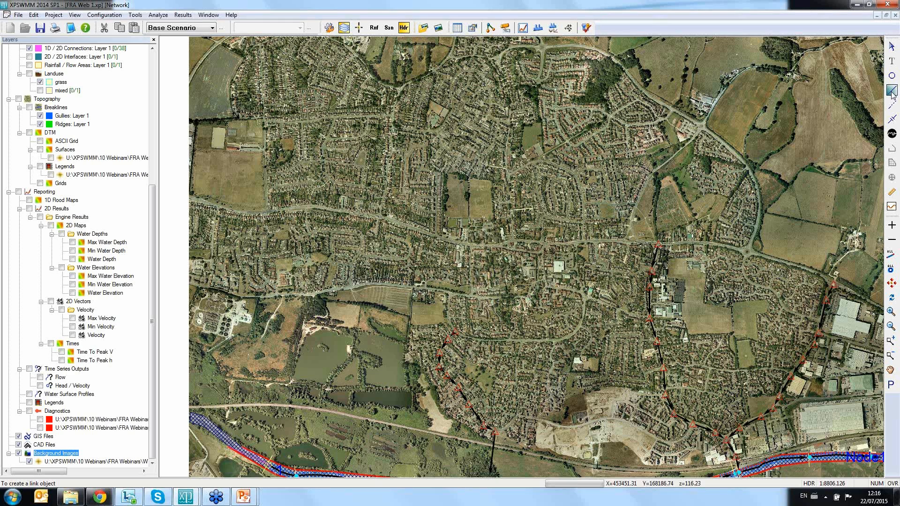
{"action": "left_click", "coordinate": [893, 92]}
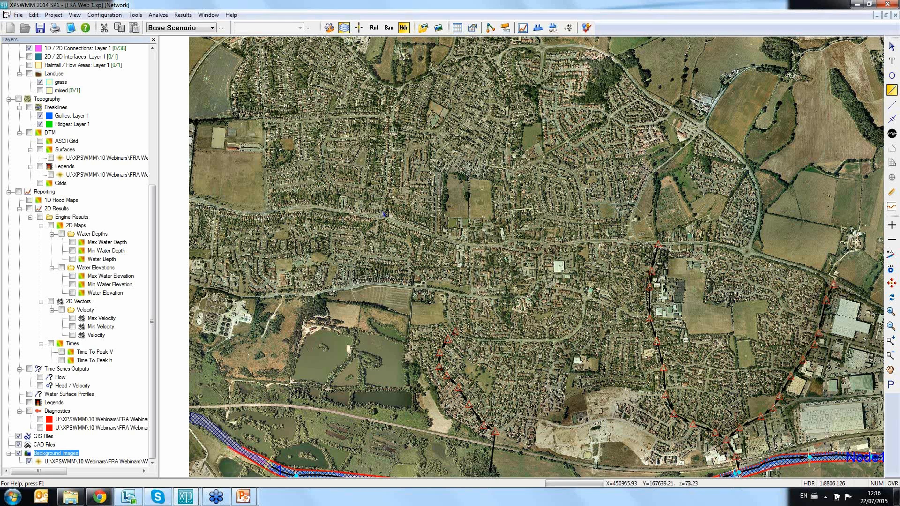
{"action": "left_click_drag", "start_coordinate": [384, 220], "coordinate": [422, 234]}
{"action": "left_click", "coordinate": [463, 244]}
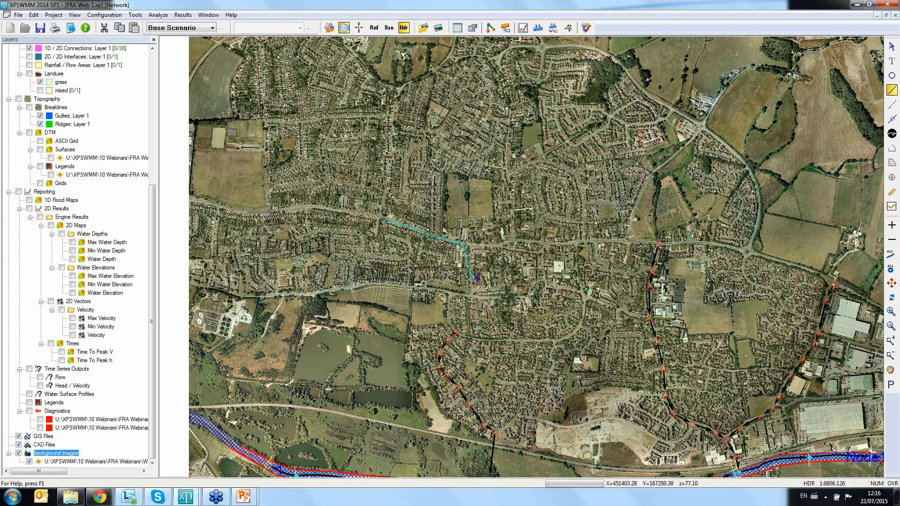
{"action": "left_click", "coordinate": [476, 244]}
{"action": "left_click", "coordinate": [470, 296]}
{"action": "left_click", "coordinate": [449, 294]}
{"action": "scroll", "coordinate": [459, 339], "scroll_direction": "up", "scroll_amount": 3}
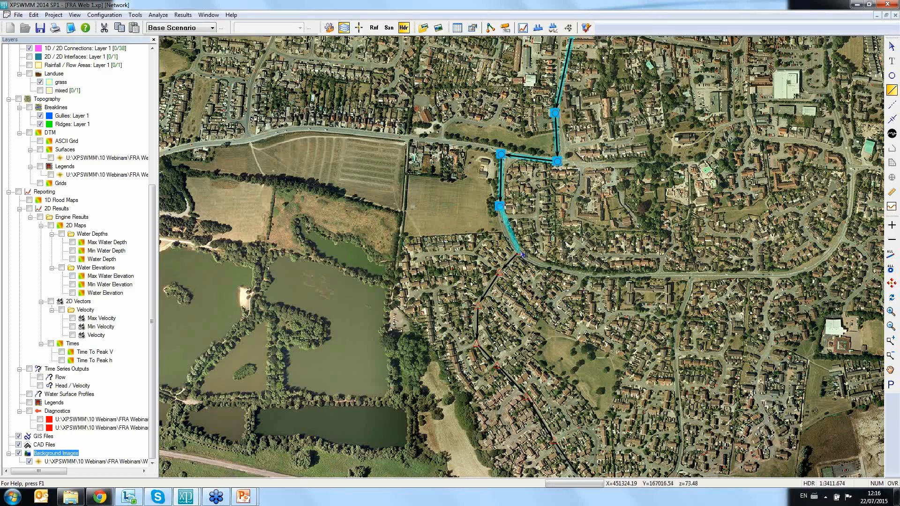
{"action": "left_click", "coordinate": [523, 255]}
{"action": "left_click", "coordinate": [562, 243]}
{"action": "left_click_drag", "start_coordinate": [570, 236], "coordinate": [531, 349]}
{"action": "scroll", "coordinate": [531, 348], "scroll_direction": "down", "scroll_amount": 3}
Step: Select the new branch from its second to its last new node and generate ground elevations from the TIN for the selected network elements
{"action": "left_click", "coordinate": [397, 156]}
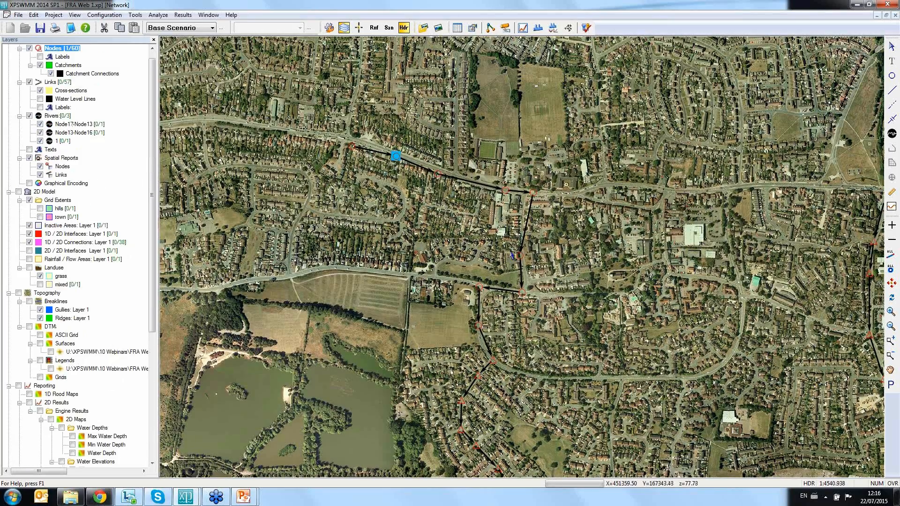
{"action": "left_click", "coordinate": [478, 325], "text": "ctrl"}
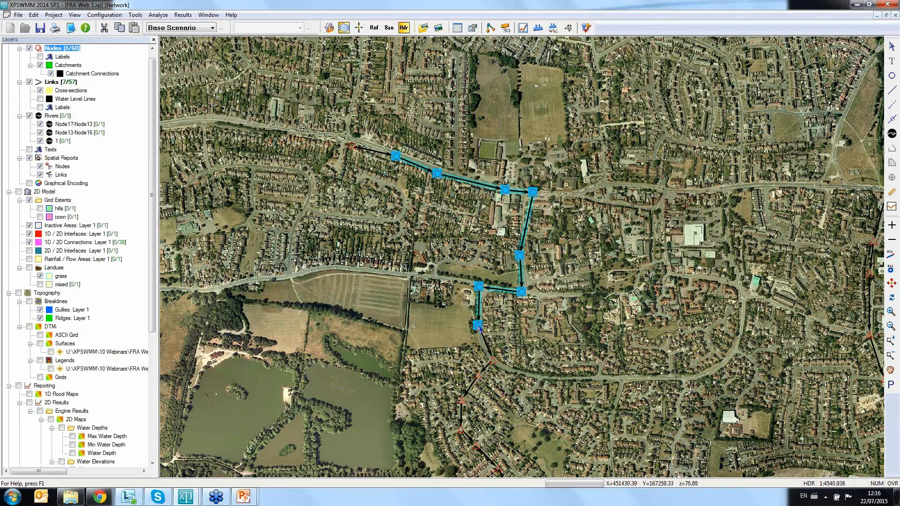
{"action": "left_click", "coordinate": [135, 15]}
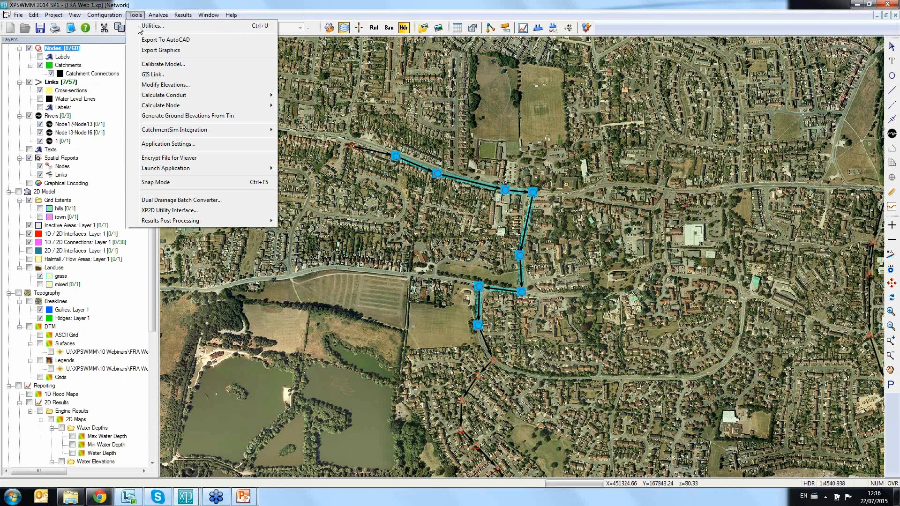
{"action": "left_click", "coordinate": [196, 117]}
{"action": "left_click", "coordinate": [397, 159]}
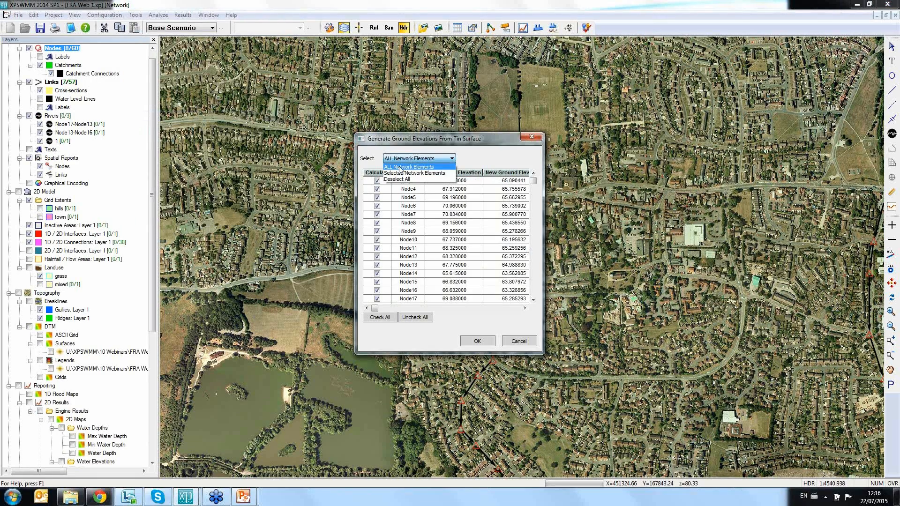
{"action": "left_click", "coordinate": [400, 174]}
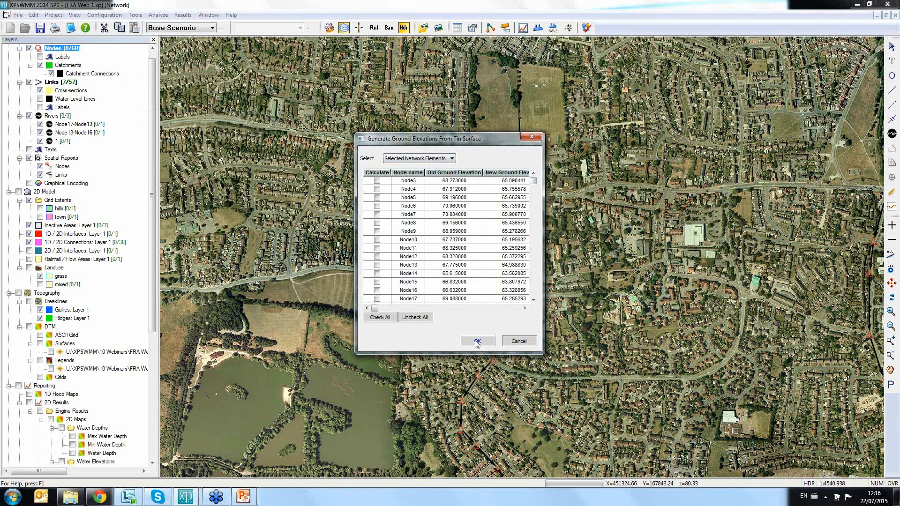
{"action": "left_click_drag", "start_coordinate": [533, 181], "coordinate": [533, 295]}
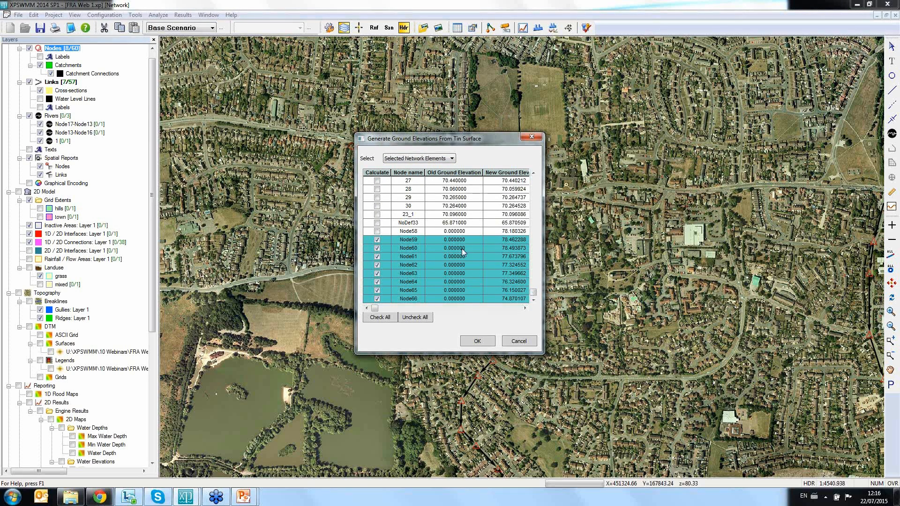
{"action": "left_click", "coordinate": [476, 344]}
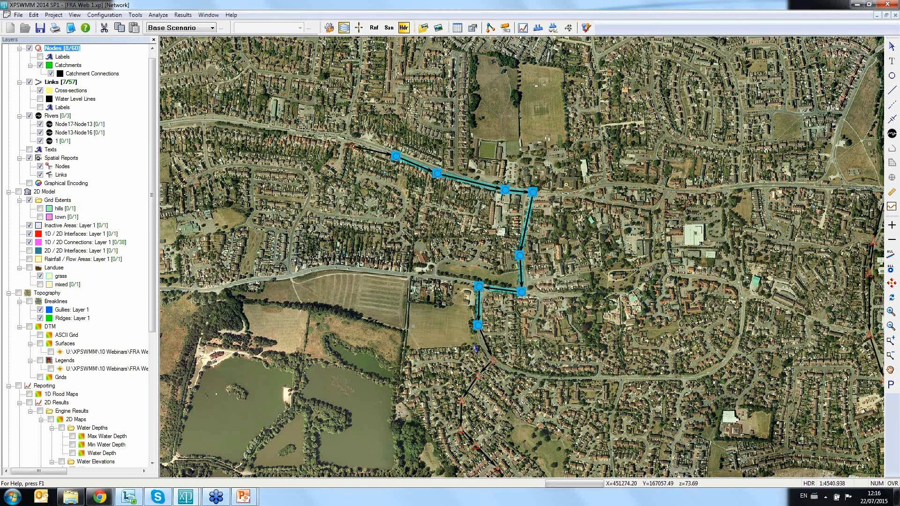
Step: Check the spill crest elevation in the data of the new branch's third node, Node60
{"action": "left_click", "coordinate": [453, 233]}
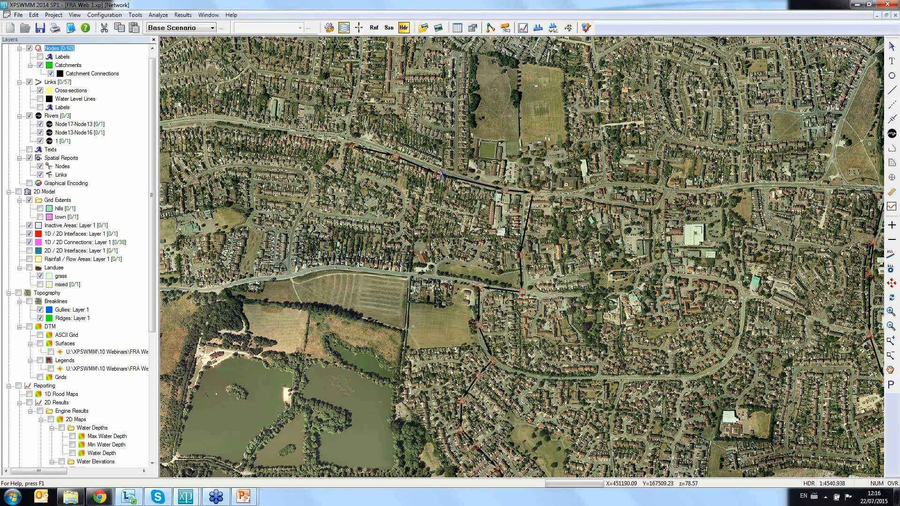
{"action": "double_click", "coordinate": [438, 174]}
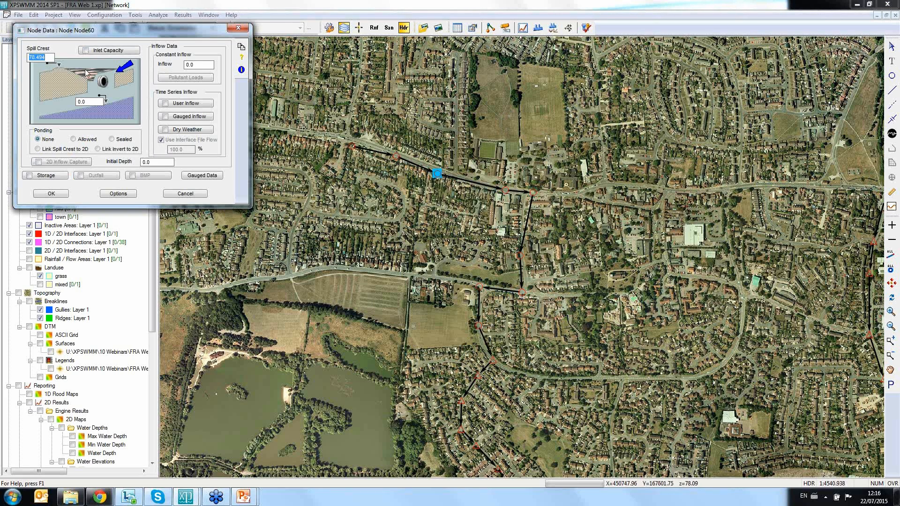
{"action": "left_click", "coordinate": [47, 56]}
{"action": "left_click", "coordinate": [238, 29]}
Step: Set the invert level of the new branch's most upstream node to 77 m
{"action": "double_click", "coordinate": [351, 146]}
{"action": "left_click_drag", "start_coordinate": [96, 102], "coordinate": [70, 105]}
{"action": "type", "text": "77"}
{"action": "left_click", "coordinate": [46, 194]}
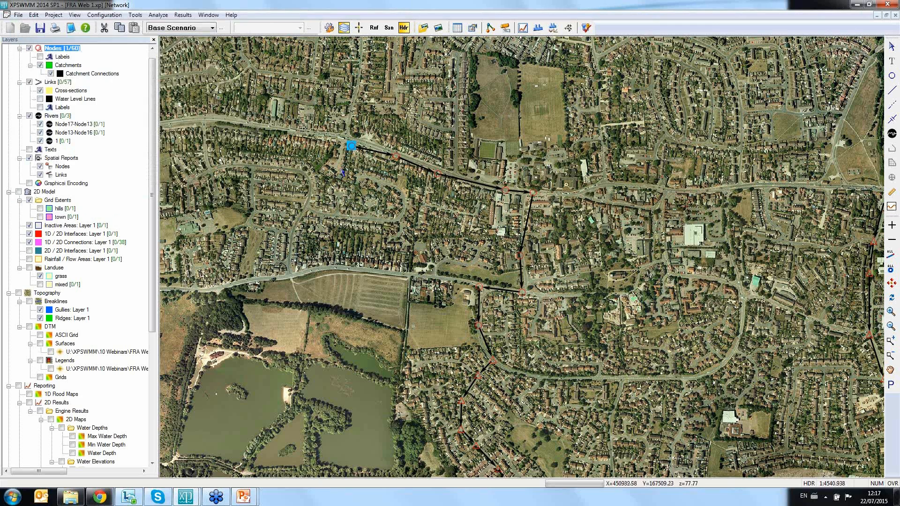
Step: Generate intermediate inverts from the new branch's top node to its junction with the existing pipes, setting both node and link inverts
{"action": "left_click", "coordinate": [495, 364], "text": "shift"}
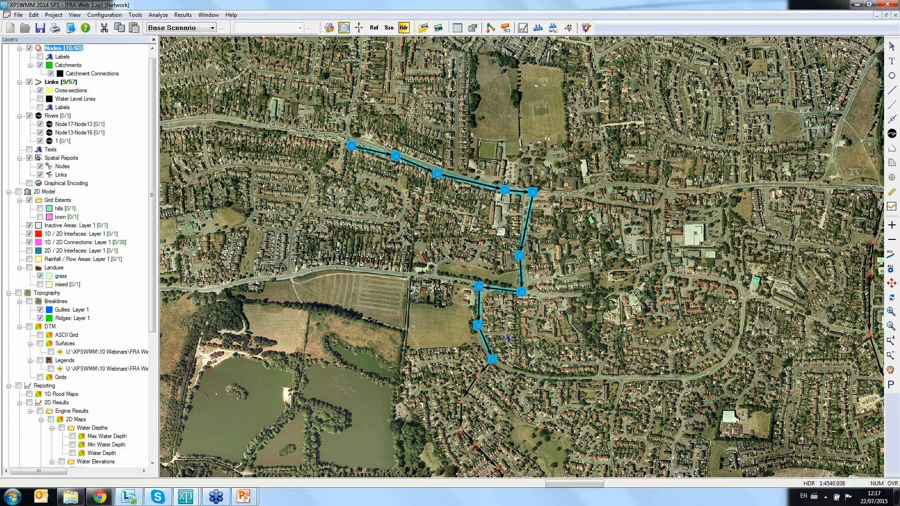
{"action": "left_click", "coordinate": [135, 15]}
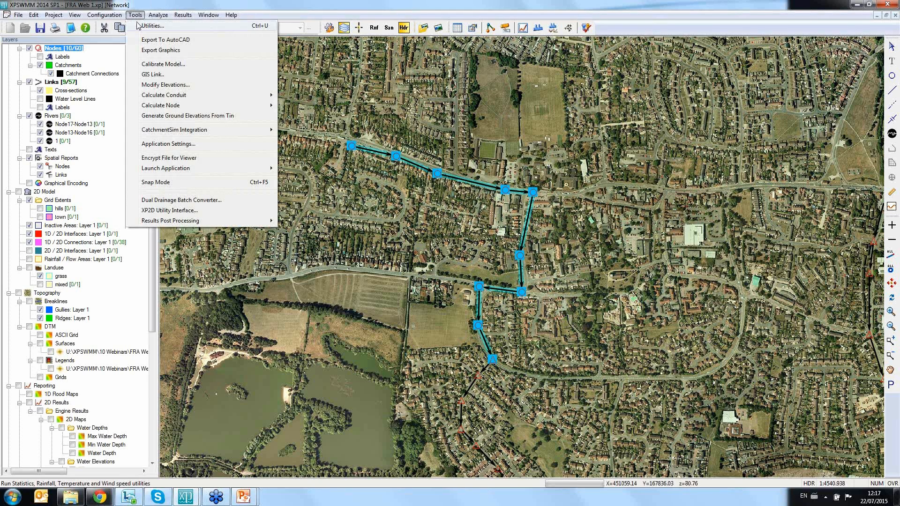
{"action": "left_click", "coordinate": [165, 85]}
{"action": "left_click", "coordinate": [53, 82]}
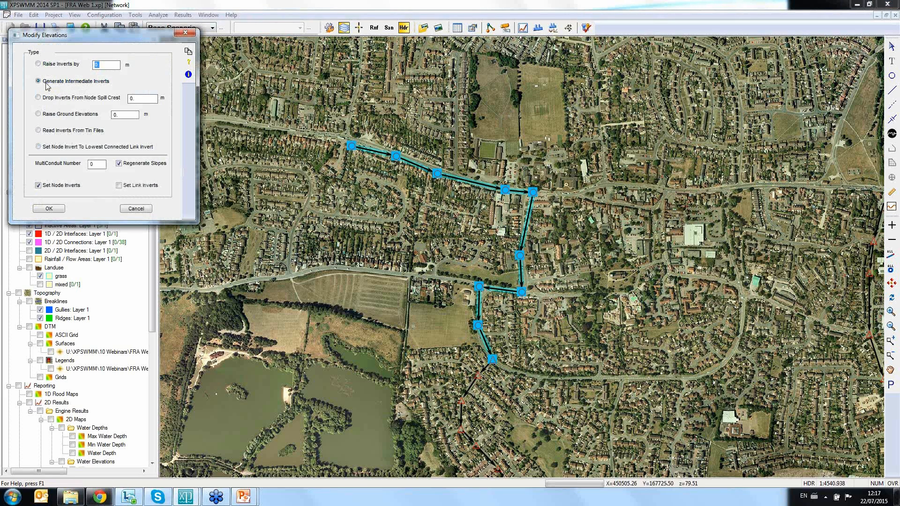
{"action": "left_click", "coordinate": [132, 185]}
{"action": "left_click", "coordinate": [58, 210]}
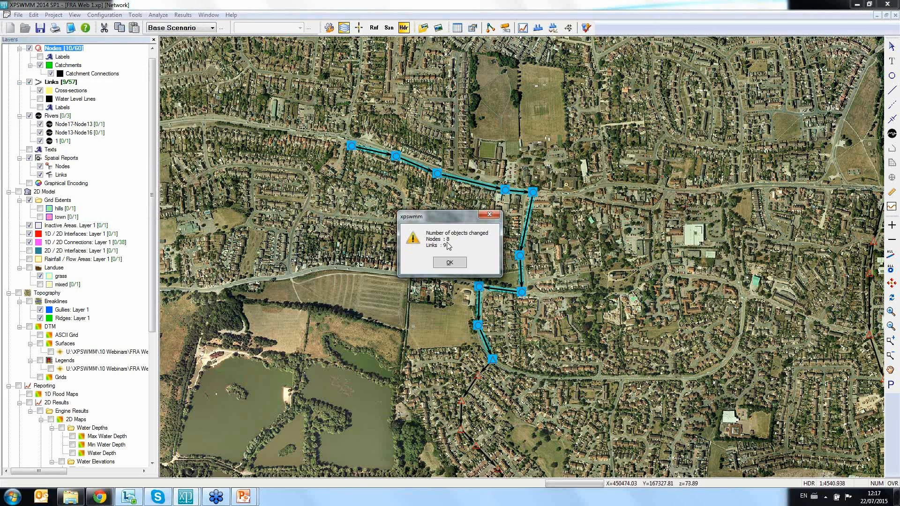
{"action": "left_click", "coordinate": [451, 263]}
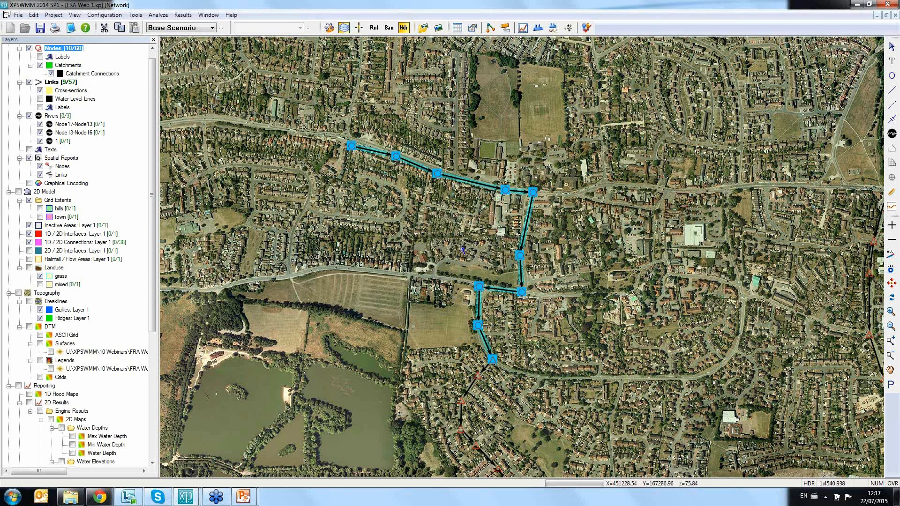
Step: View the dynamic long section from the new branch's top node down to the western branch's southern end node
{"action": "left_click", "coordinate": [444, 240]}
{"action": "scroll", "coordinate": [444, 240], "scroll_direction": "down", "scroll_amount": 2}
{"action": "left_click", "coordinate": [456, 196]}
{"action": "left_click", "coordinate": [455, 193]}
{"action": "left_click", "coordinate": [455, 192]}
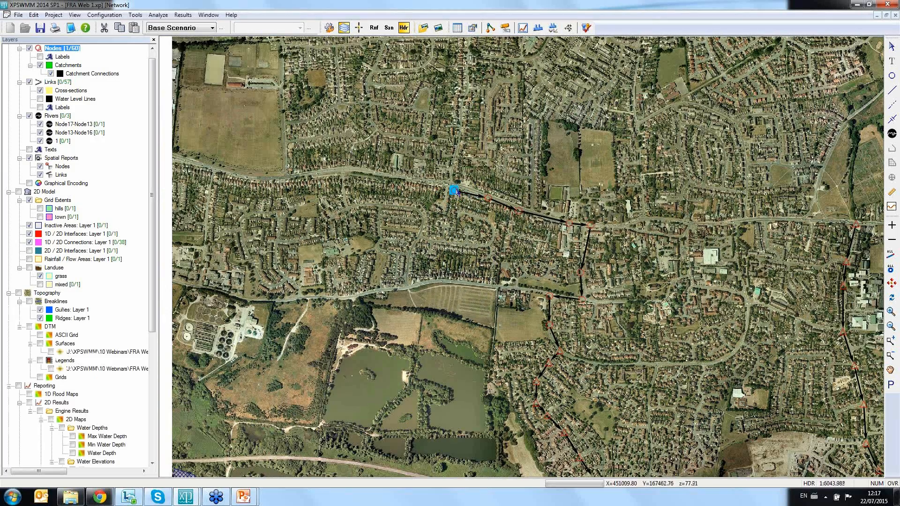
{"action": "left_click_drag", "start_coordinate": [460, 226], "coordinate": [410, 137]}
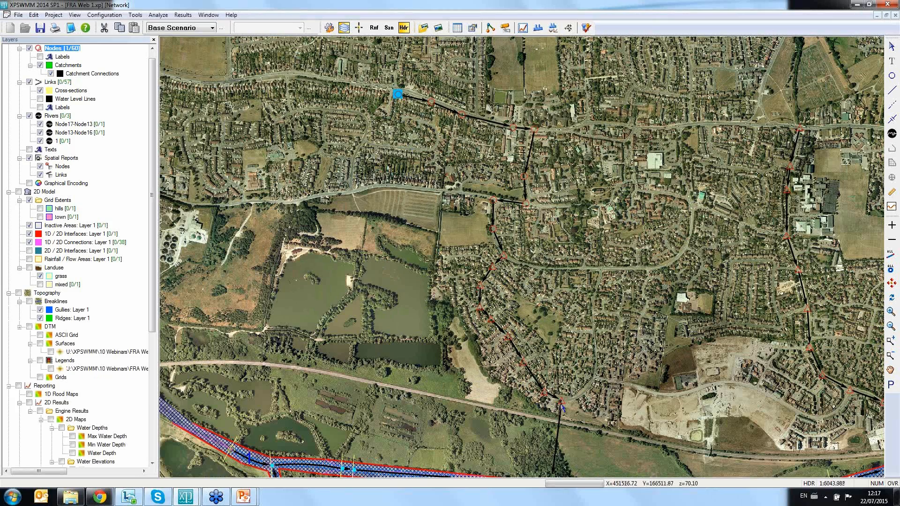
{"action": "left_click", "coordinate": [562, 400], "text": "shift"}
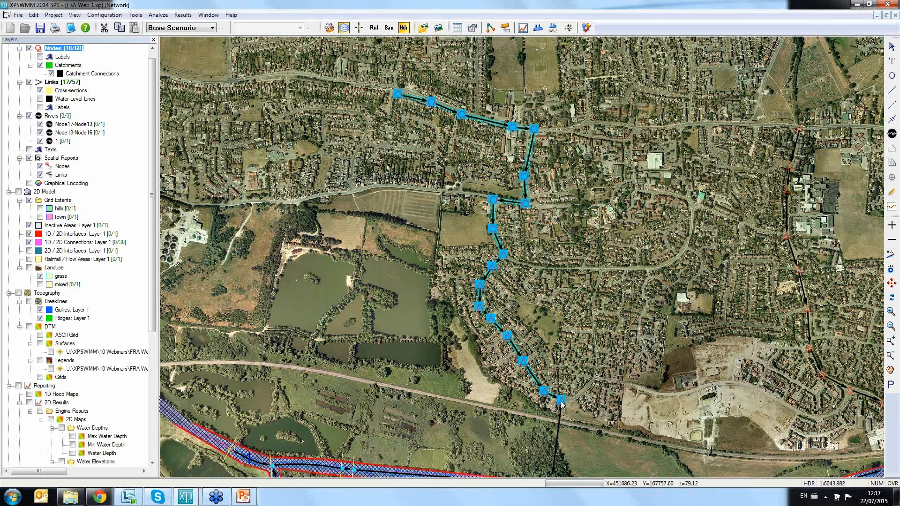
{"action": "left_click", "coordinate": [539, 29]}
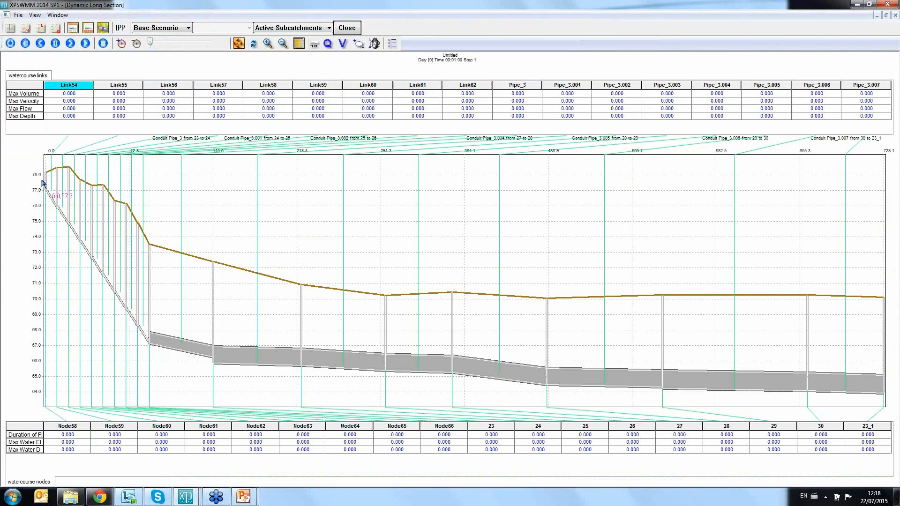
{"action": "left_click", "coordinate": [347, 28]}
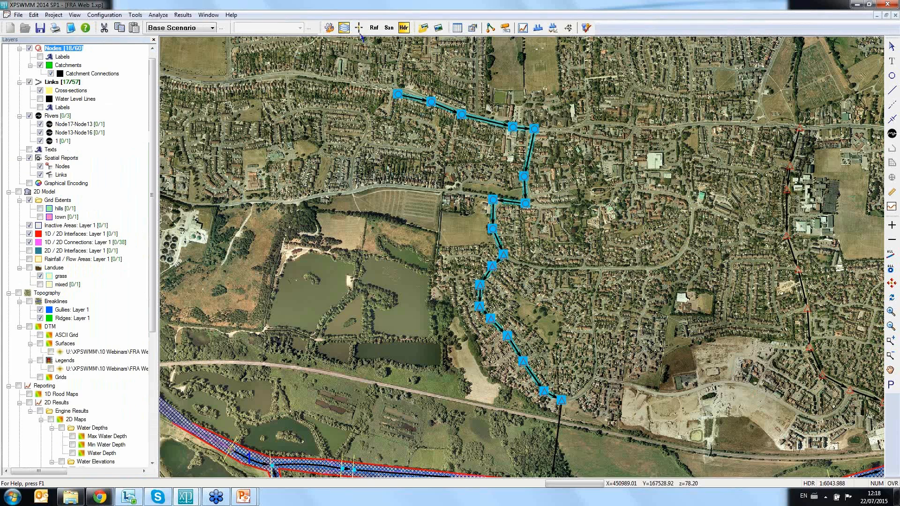
Step: View a shorter dynamic long section covering the new branch and only the first existing downstream pipe
{"action": "left_click", "coordinate": [399, 94]}
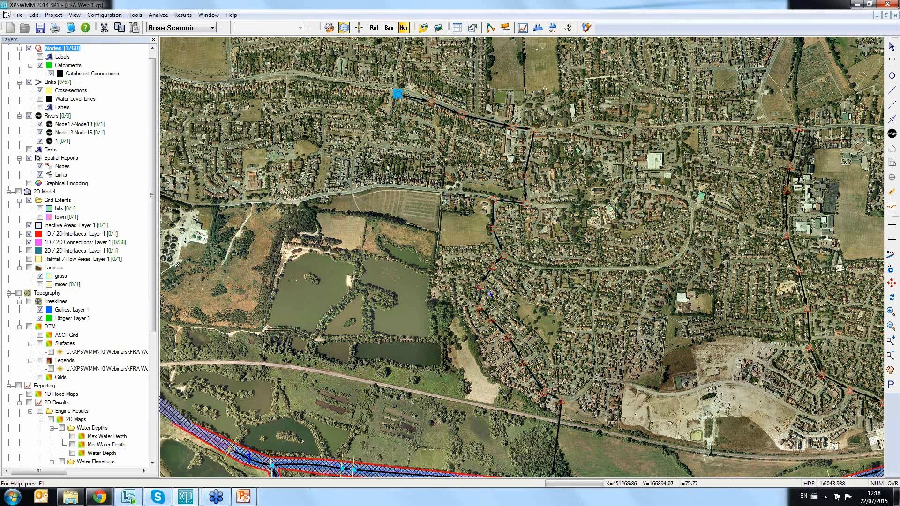
{"action": "left_click", "coordinate": [492, 267], "text": "shift"}
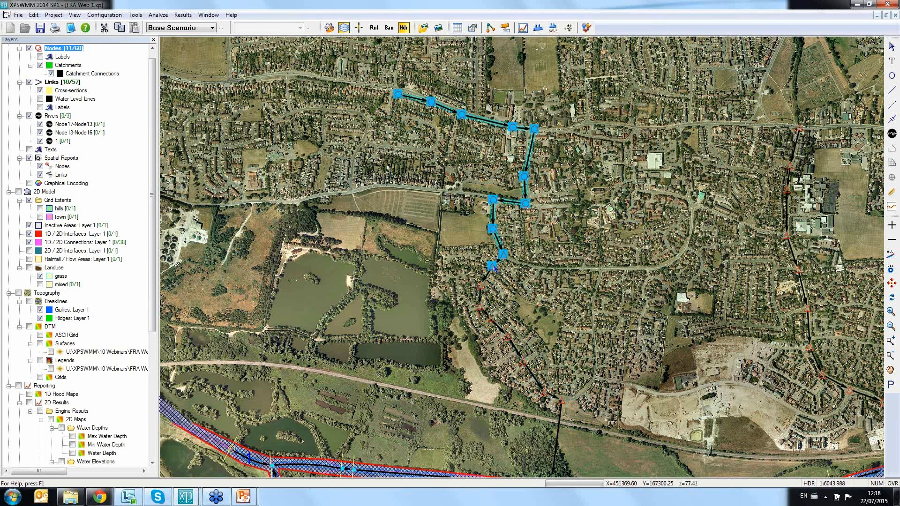
{"action": "left_click", "coordinate": [538, 27]}
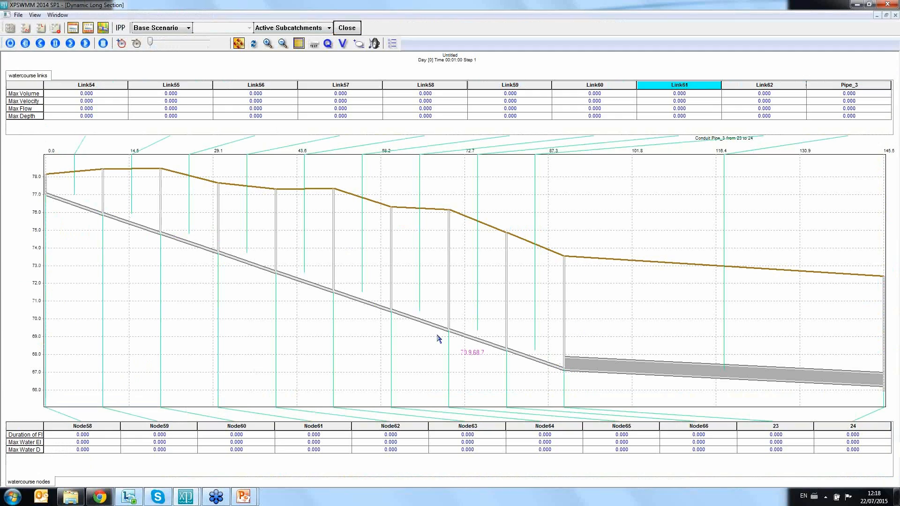
{"action": "left_click", "coordinate": [349, 27]}
Step: Set the diameter of the new branch's conduit Link58 to 0.25 m in its conduit profile
{"action": "double_click", "coordinate": [532, 150]}
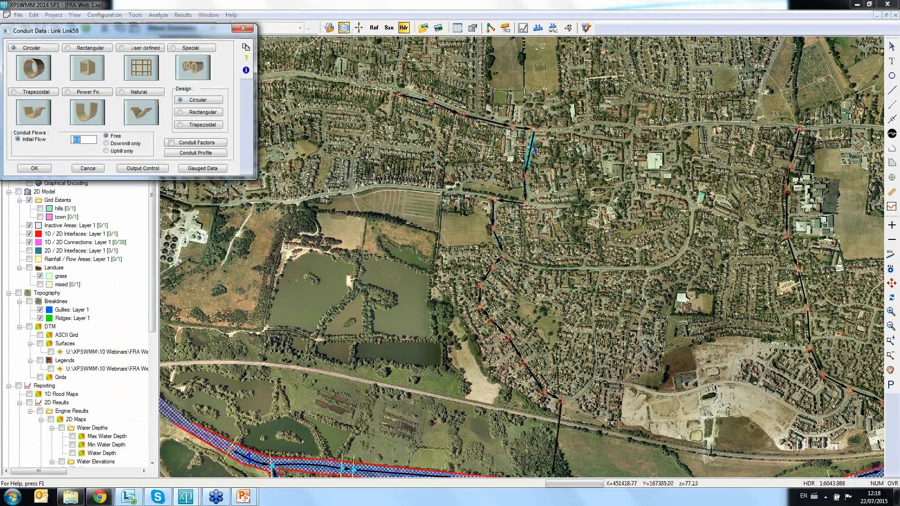
{"action": "left_click", "coordinate": [195, 153]}
{"action": "left_click", "coordinate": [102, 108]}
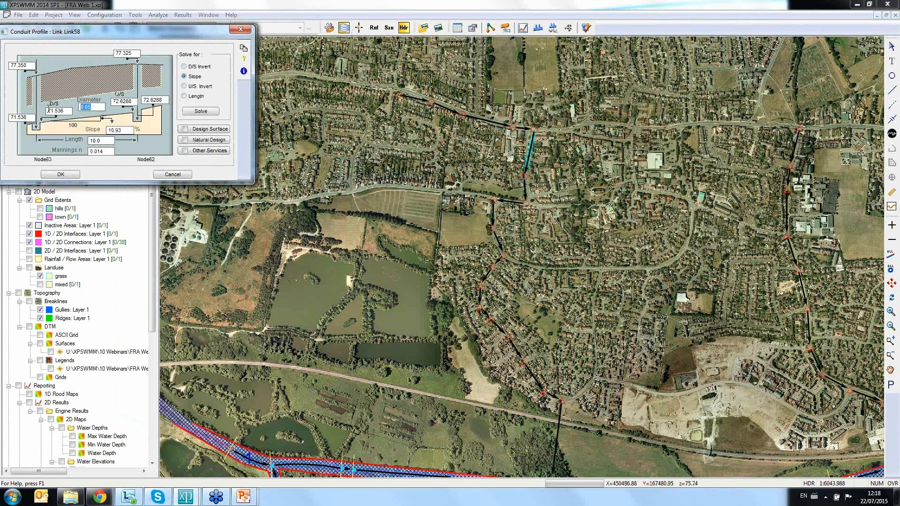
{"action": "type", "text": "0"}
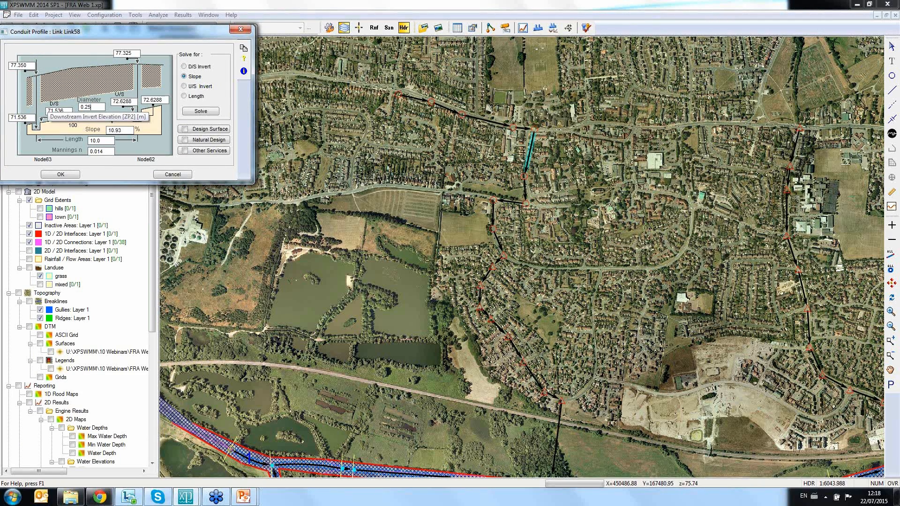
{"action": "left_click", "coordinate": [61, 174]}
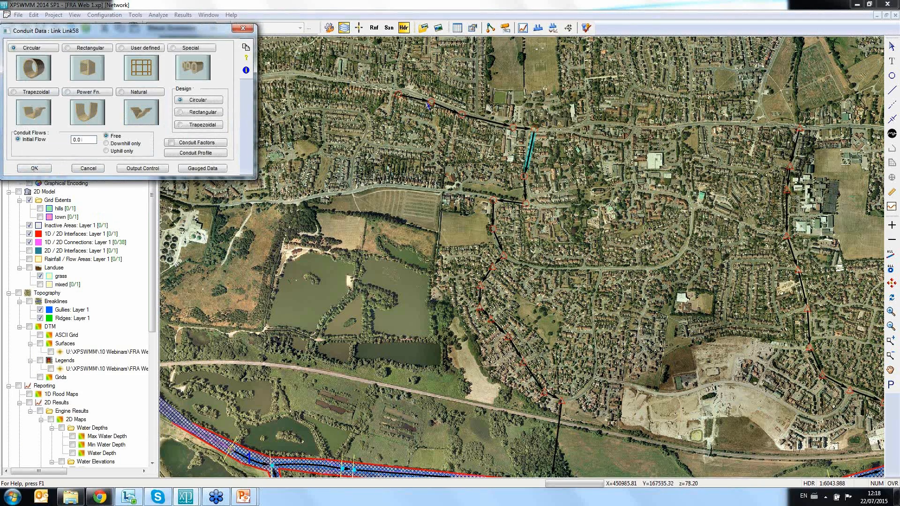
{"action": "left_click", "coordinate": [34, 168]}
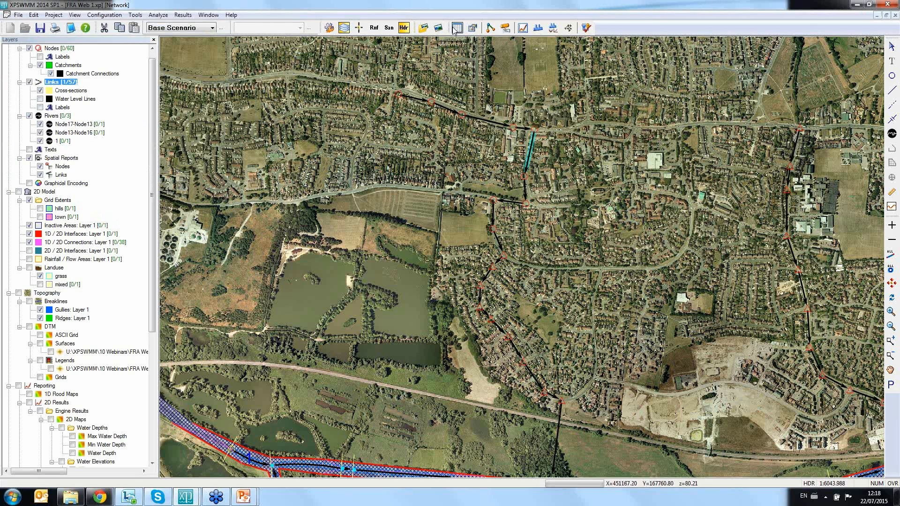
Step: Examine the resized pipe in a dynamic long section running from the new branch's top node through the first three existing pipes
{"action": "left_click", "coordinate": [398, 94]}
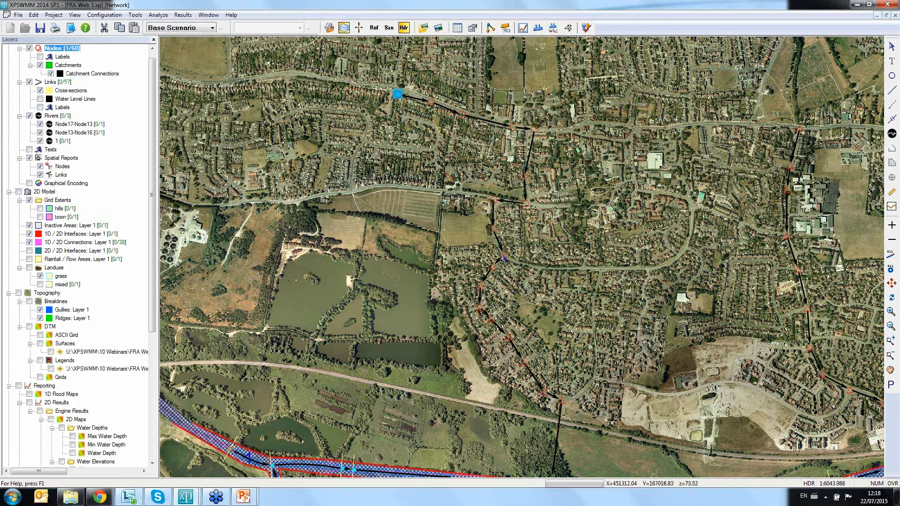
{"action": "left_click", "coordinate": [479, 306], "text": "shift"}
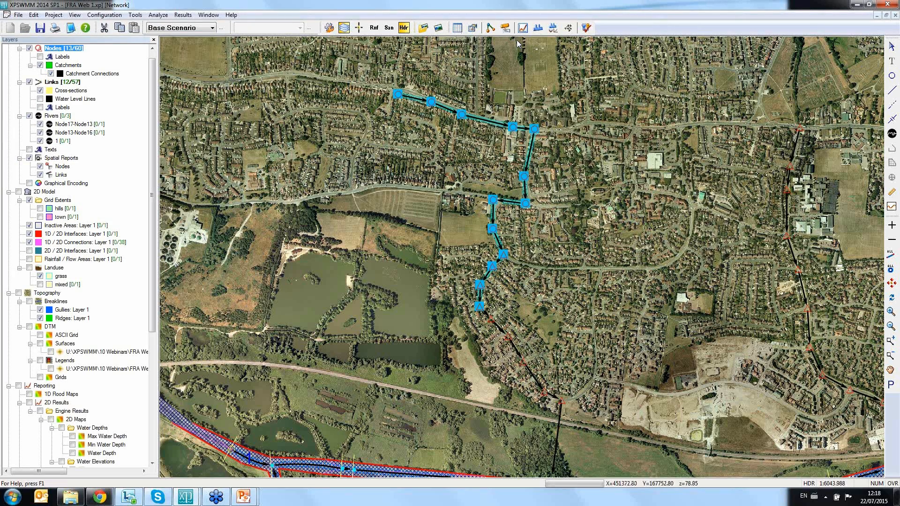
{"action": "left_click", "coordinate": [538, 28]}
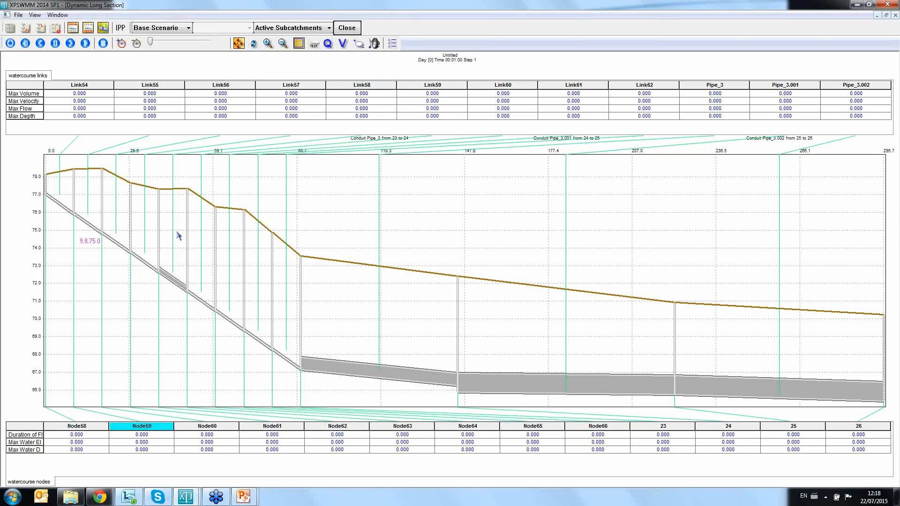
Step: Close the dynamic long section and add a new Fill Areas layer named Layer 1 under Topography
{"action": "left_click", "coordinate": [347, 28]}
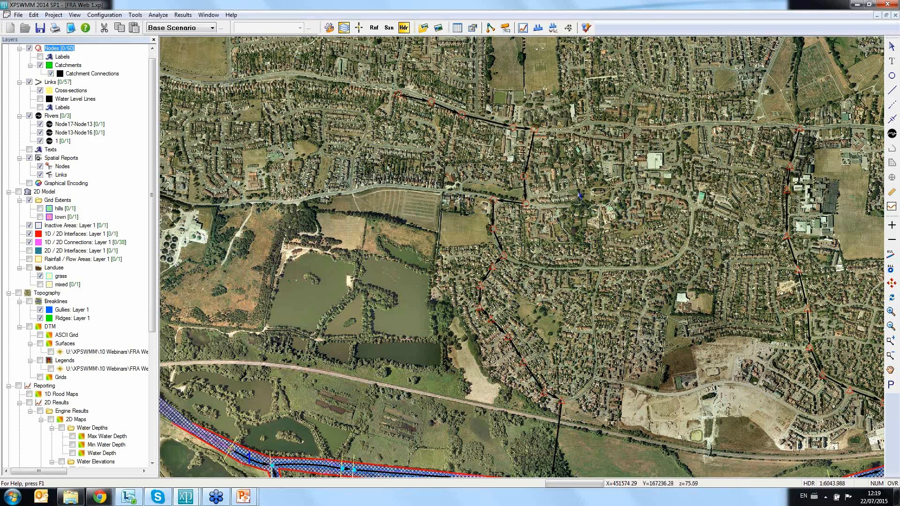
{"action": "scroll", "coordinate": [580, 196], "scroll_direction": "down", "scroll_amount": 3}
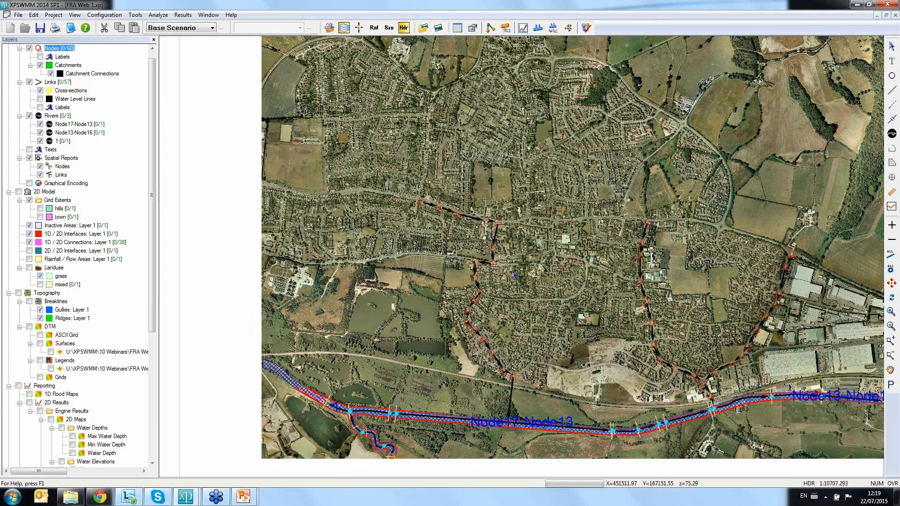
{"action": "left_click_drag", "start_coordinate": [574, 281], "coordinate": [507, 287]}
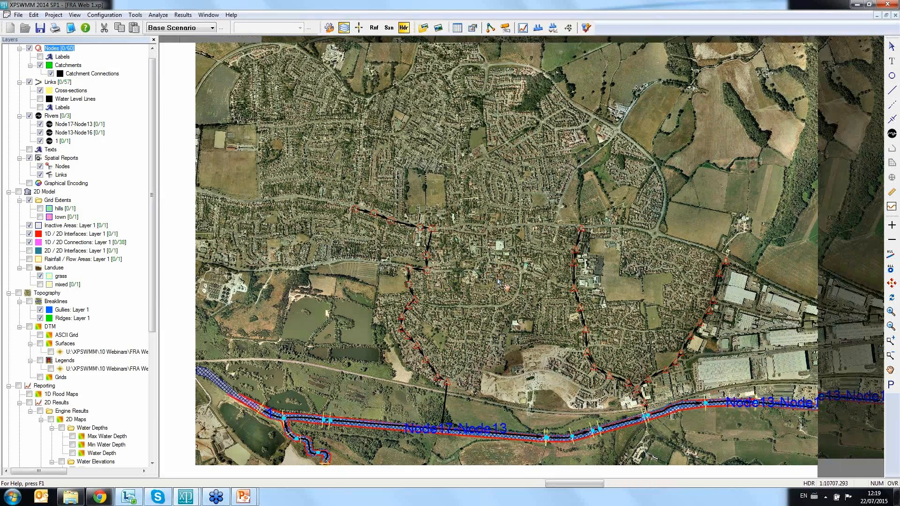
{"action": "left_click_drag", "start_coordinate": [624, 319], "coordinate": [592, 307]}
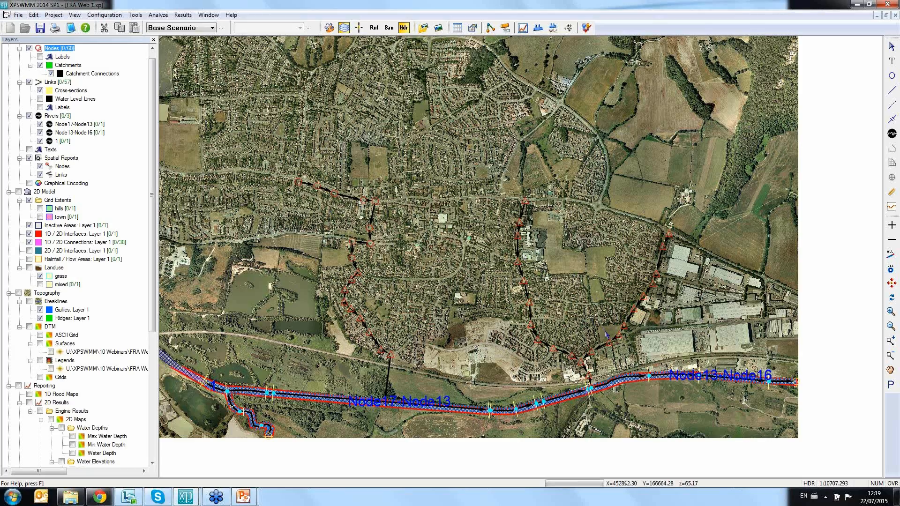
{"action": "scroll", "coordinate": [606, 336], "scroll_direction": "up", "scroll_amount": 5}
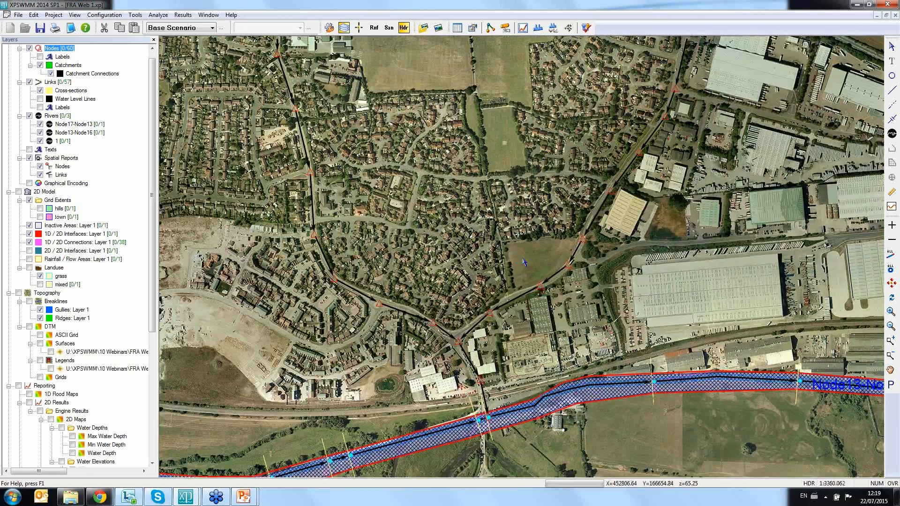
{"action": "scroll", "coordinate": [526, 263], "scroll_direction": "up", "scroll_amount": 1}
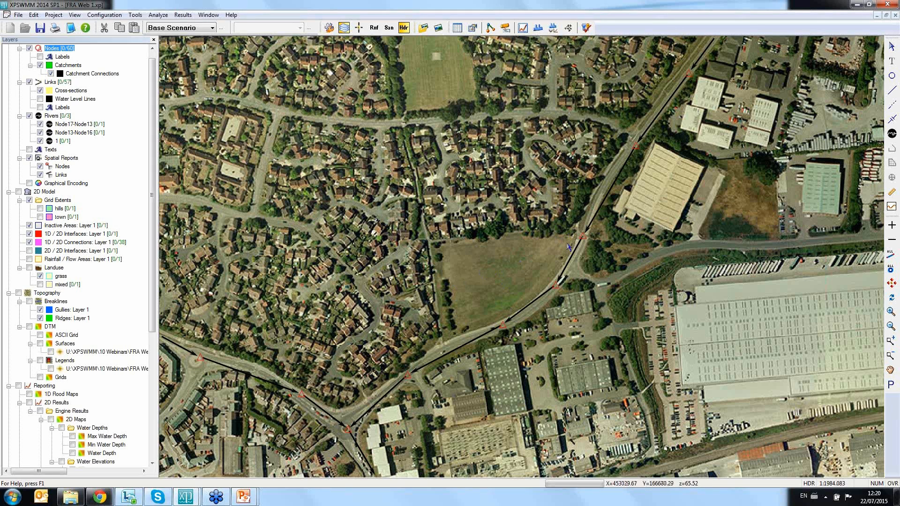
{"action": "left_click_drag", "start_coordinate": [151, 129], "coordinate": [151, 257]}
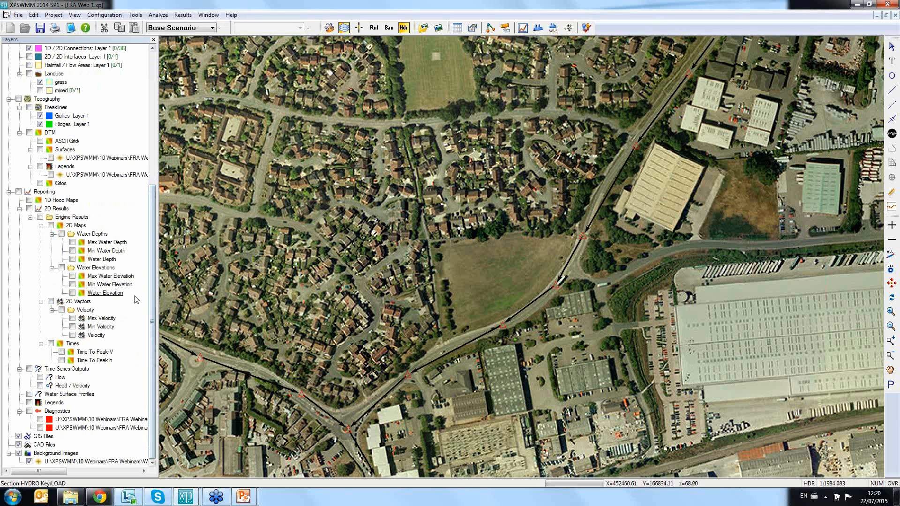
{"action": "right_click", "coordinate": [52, 101]}
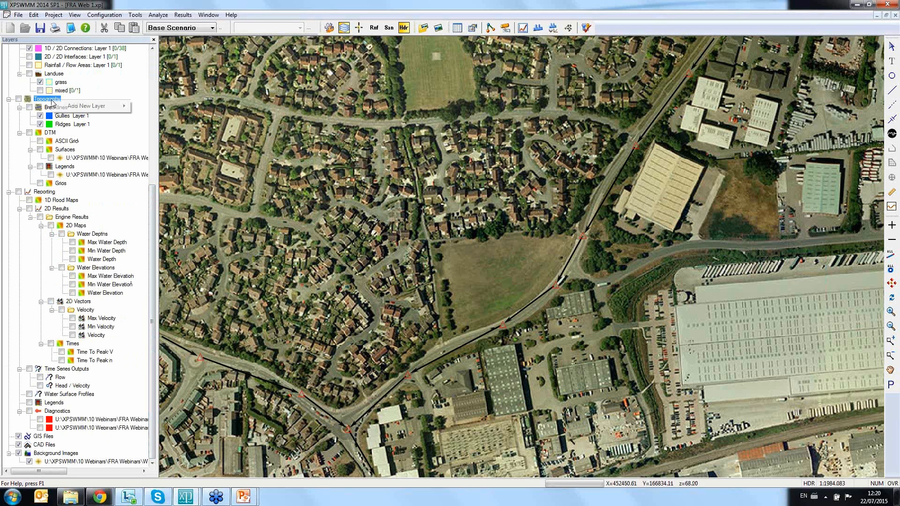
{"action": "mouse_move", "coordinate": [68, 107]}
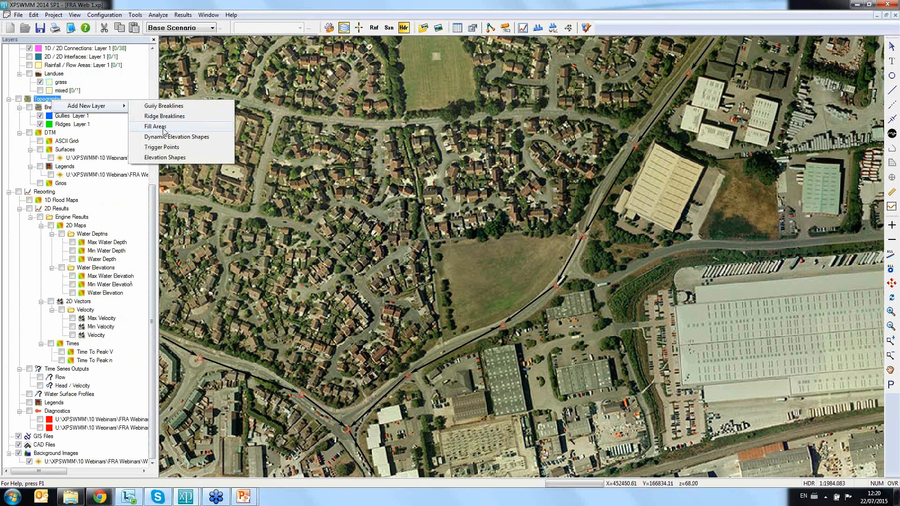
{"action": "left_click", "coordinate": [164, 127]}
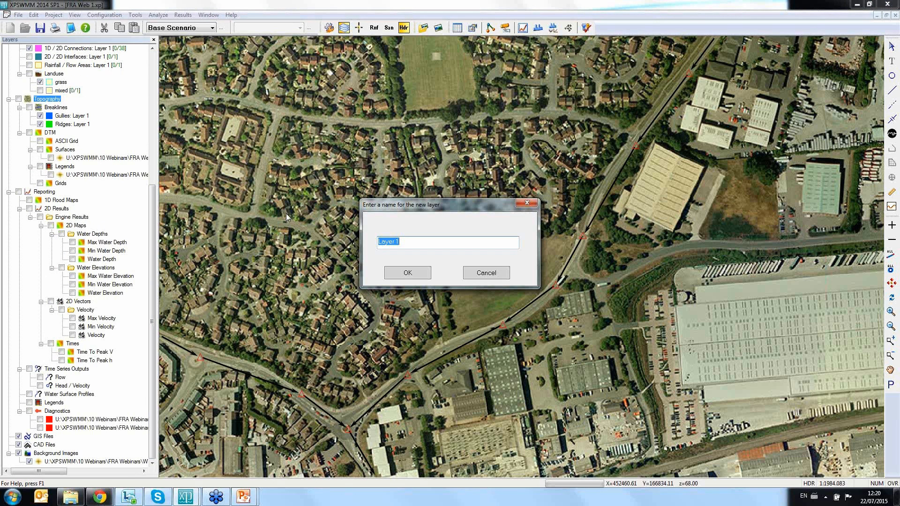
{"action": "left_click", "coordinate": [407, 273]}
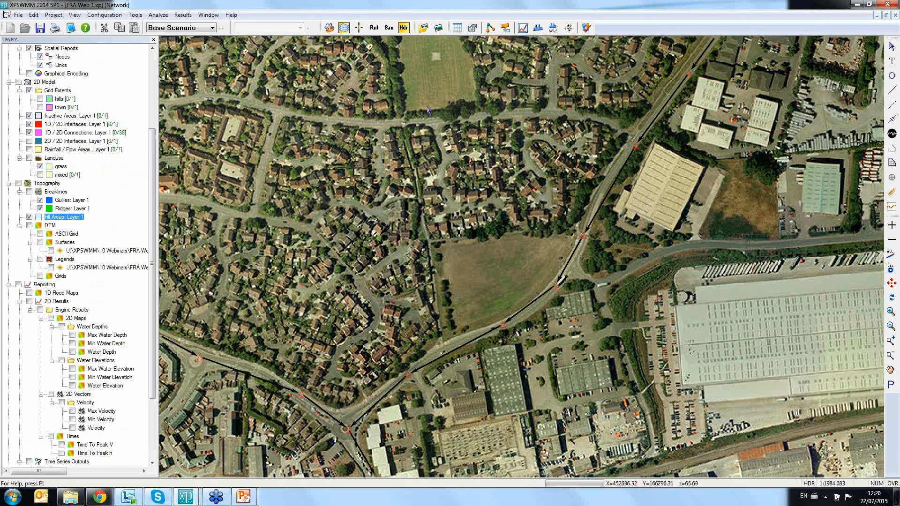
Step: Draw a fill area polygon around the open grass field inside the bend of the eastern pipe branch
{"action": "left_click", "coordinate": [891, 164]}
{"action": "left_click", "coordinate": [573, 231]}
{"action": "left_click", "coordinate": [429, 239]}
{"action": "left_click", "coordinate": [442, 343]}
{"action": "left_click", "coordinate": [464, 332]}
{"action": "left_click", "coordinate": [497, 321]}
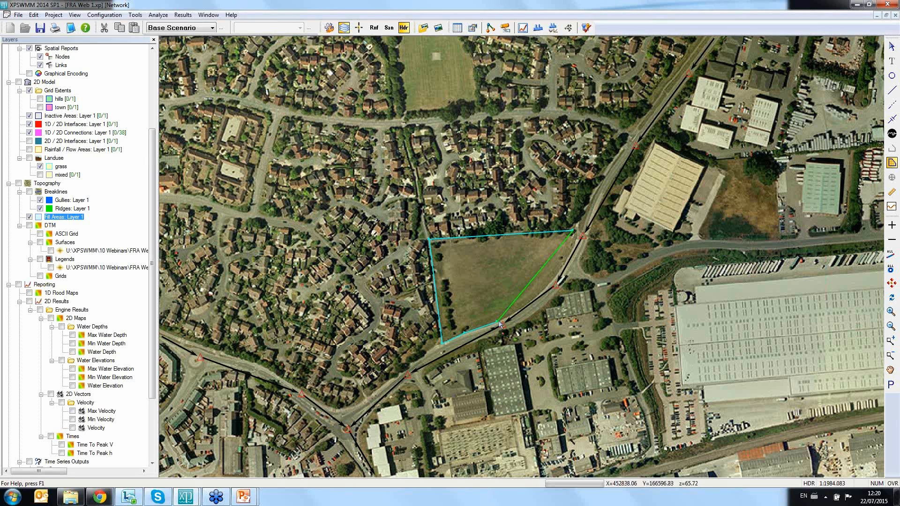
{"action": "left_click", "coordinate": [523, 305]}
{"action": "left_click", "coordinate": [551, 286]}
{"action": "double_click", "coordinate": [572, 249]}
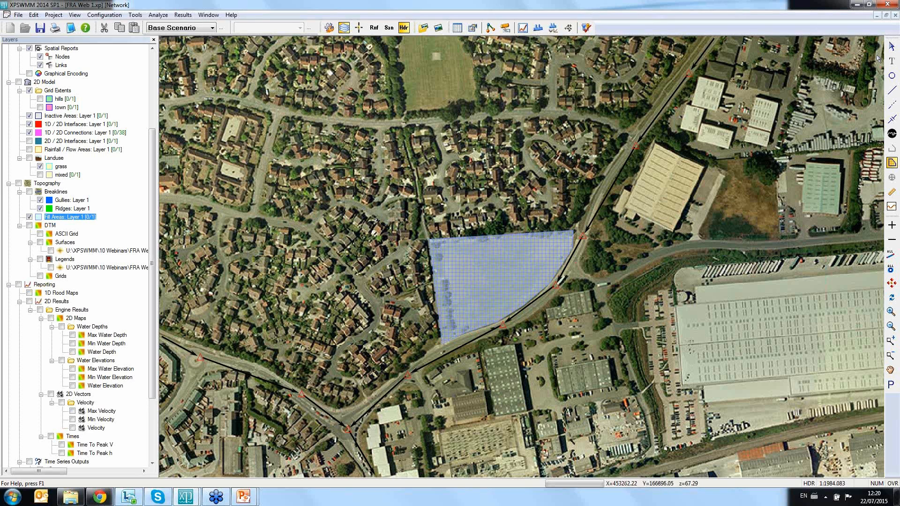
Step: Set the constant elevation value of the field's fill area to 6 for the selected object only
{"action": "left_click", "coordinate": [892, 46]}
{"action": "double_click", "coordinate": [487, 291]}
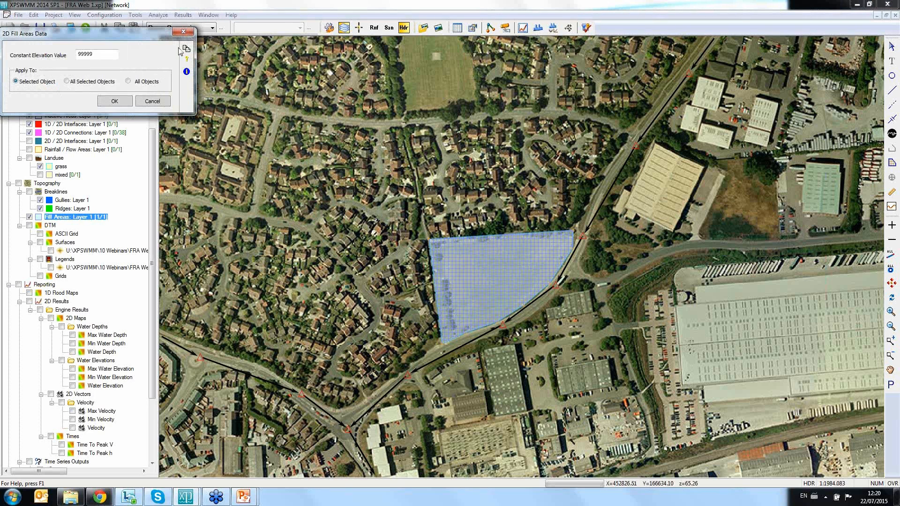
{"action": "left_click_drag", "start_coordinate": [117, 54], "coordinate": [73, 49]}
{"action": "type", "text": "64.5"}
{"action": "left_click", "coordinate": [115, 101]}
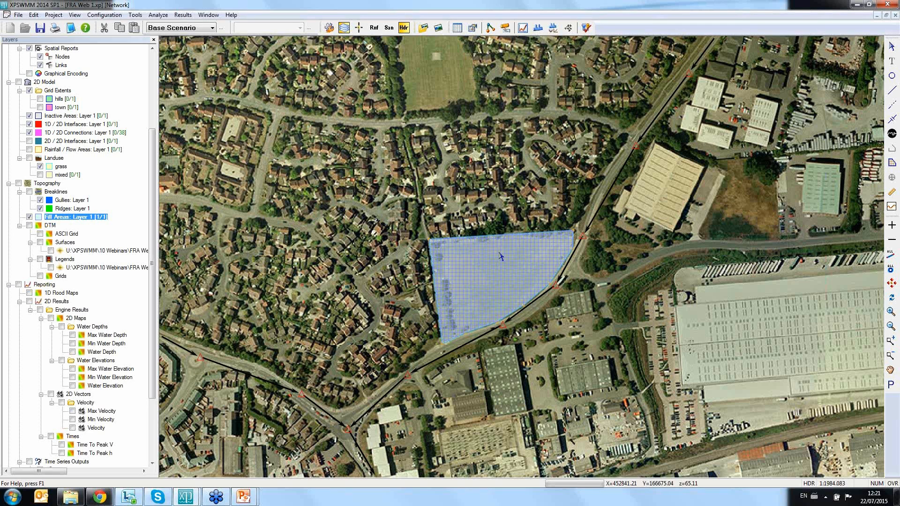
Step: Draw a small fill area polygon over a single house in the residential area west of the field
{"action": "left_click", "coordinate": [892, 163]}
{"action": "left_click", "coordinate": [305, 261]}
{"action": "left_click", "coordinate": [293, 258]}
{"action": "double_click", "coordinate": [295, 251]}
{"action": "left_click", "coordinate": [892, 46]}
Step: Set the house fill area's constant elevation value to 65 for the selected object only
{"action": "scroll", "coordinate": [288, 262], "scroll_direction": "up", "scroll_amount": 2}
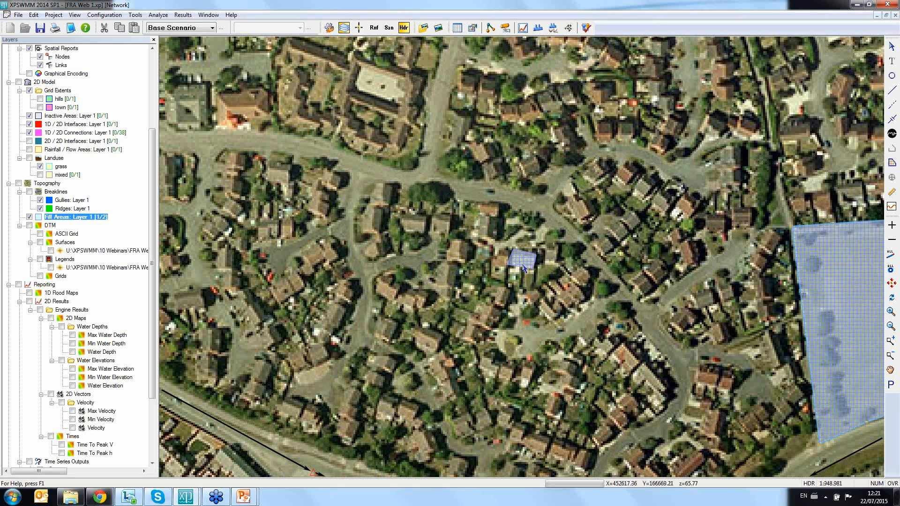
{"action": "double_click", "coordinate": [524, 266]}
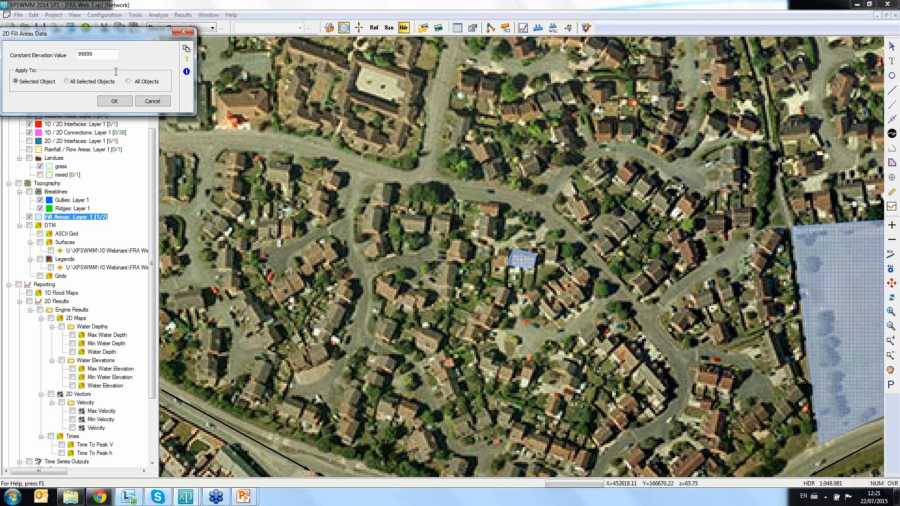
{"action": "double_click", "coordinate": [86, 55]}
{"action": "type", "text": "65.85"}
{"action": "left_click", "coordinate": [117, 101]}
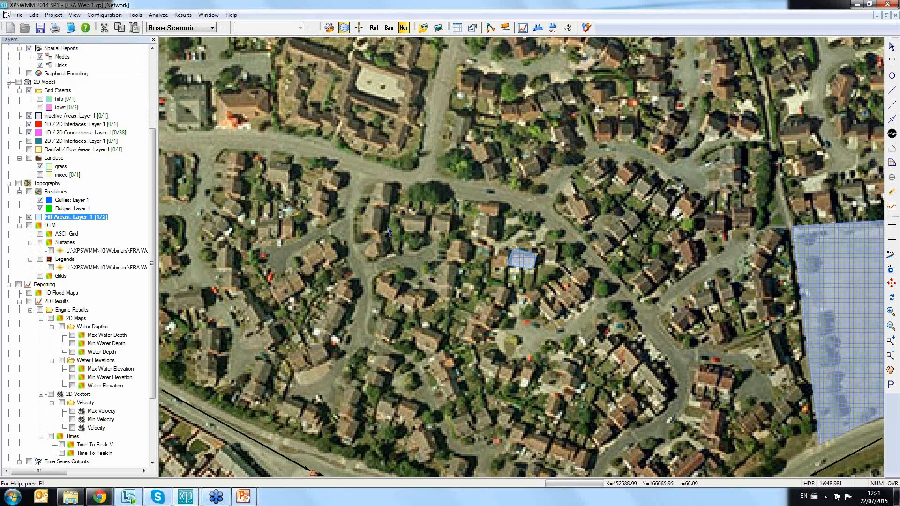
Step: View the Fill Areas layer's options for GIS import and export, and fit the whole network in the view
{"action": "left_click_drag", "start_coordinate": [607, 295], "coordinate": [513, 292]}
{"action": "scroll", "coordinate": [523, 291], "scroll_direction": "down", "scroll_amount": 3}
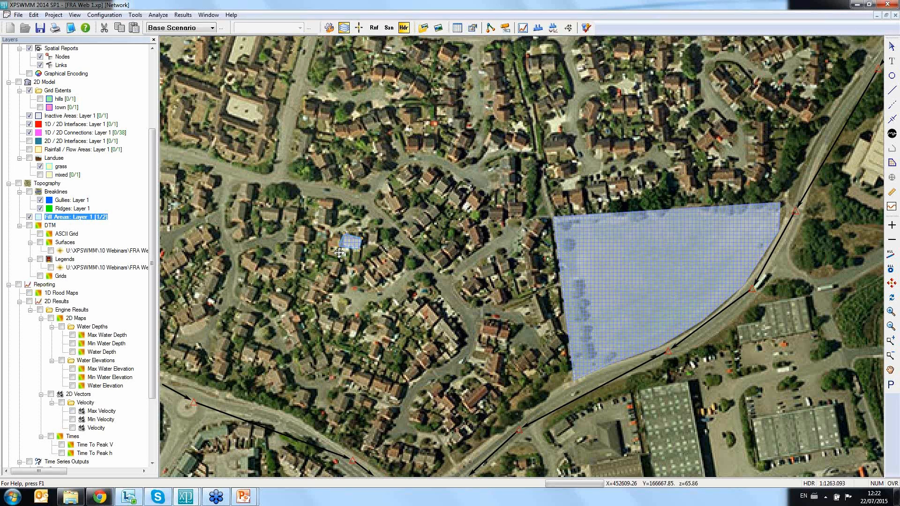
{"action": "right_click", "coordinate": [78, 221]}
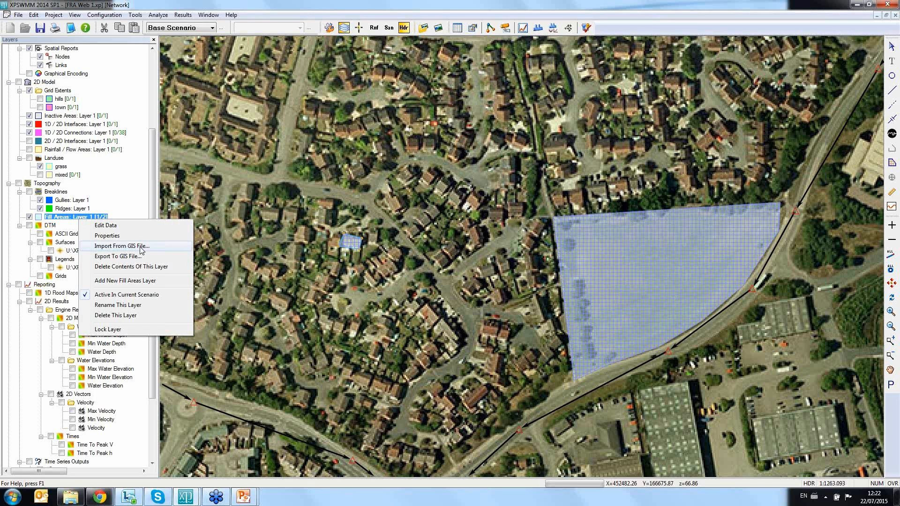
{"action": "left_click", "coordinate": [891, 284]}
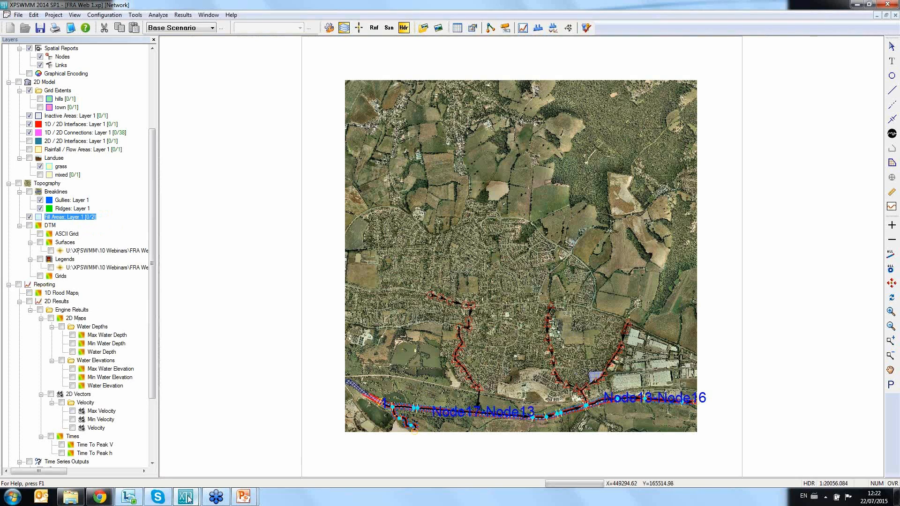
Step: Switch to the other open XPSWMM model window and examine its additional fill areas along the 2D/2D interface
{"action": "mouse_move", "coordinate": [186, 498]}
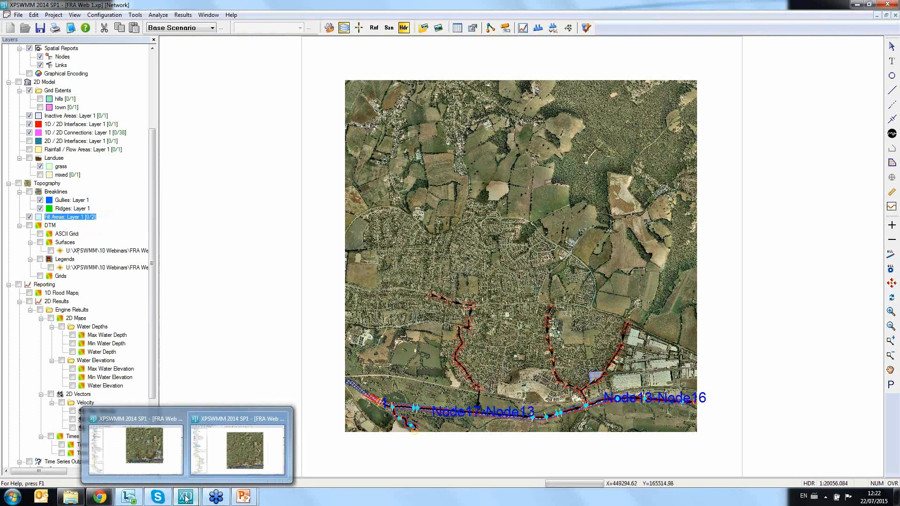
{"action": "left_click", "coordinate": [159, 445]}
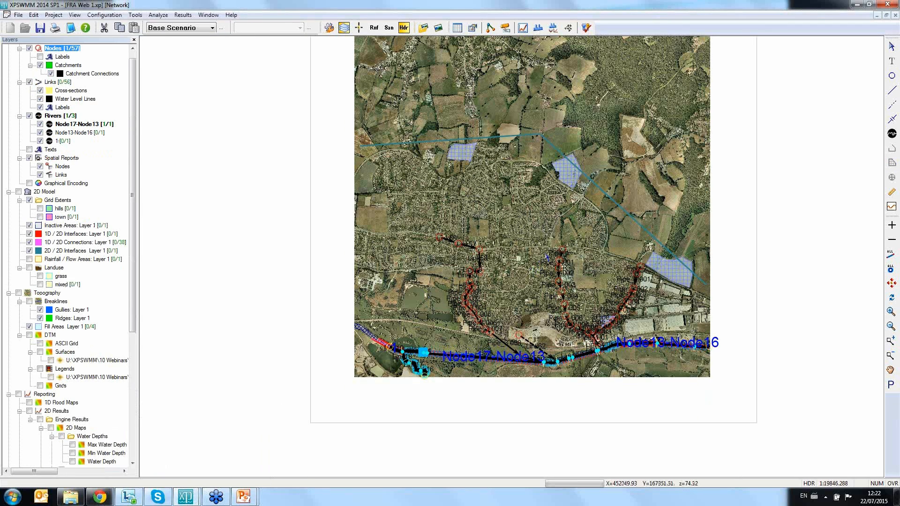
{"action": "left_click", "coordinate": [892, 352]}
{"action": "left_click_drag", "start_coordinate": [342, 113], "coordinate": [745, 397]}
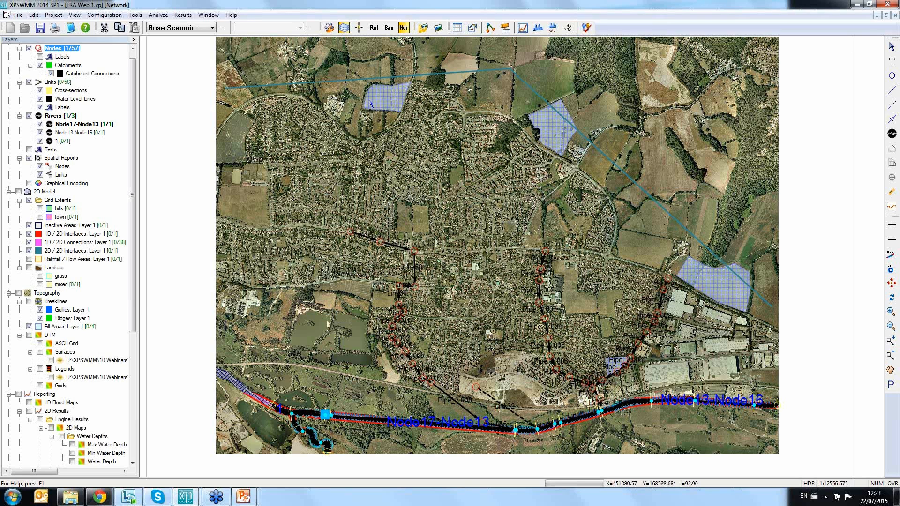
Step: Return to the model being edited and display its Max Water Depth map
{"action": "mouse_move", "coordinate": [187, 497]}
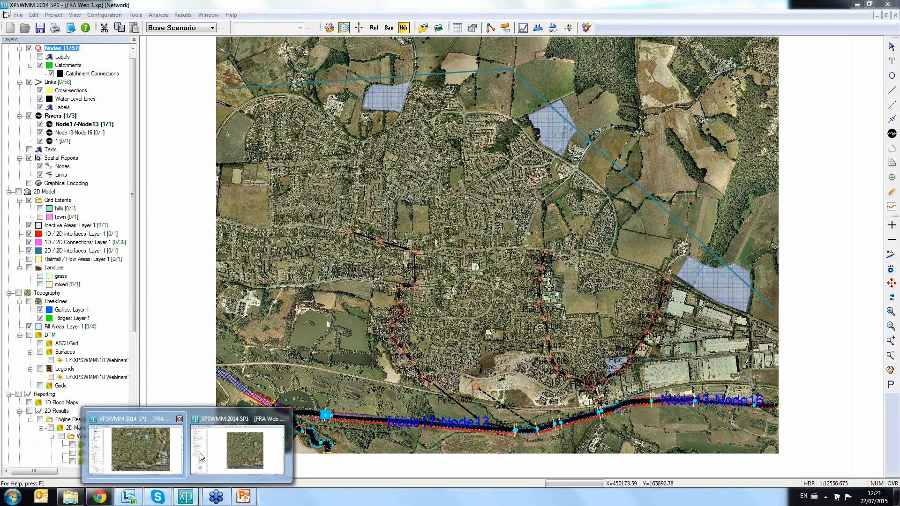
{"action": "left_click", "coordinate": [202, 457]}
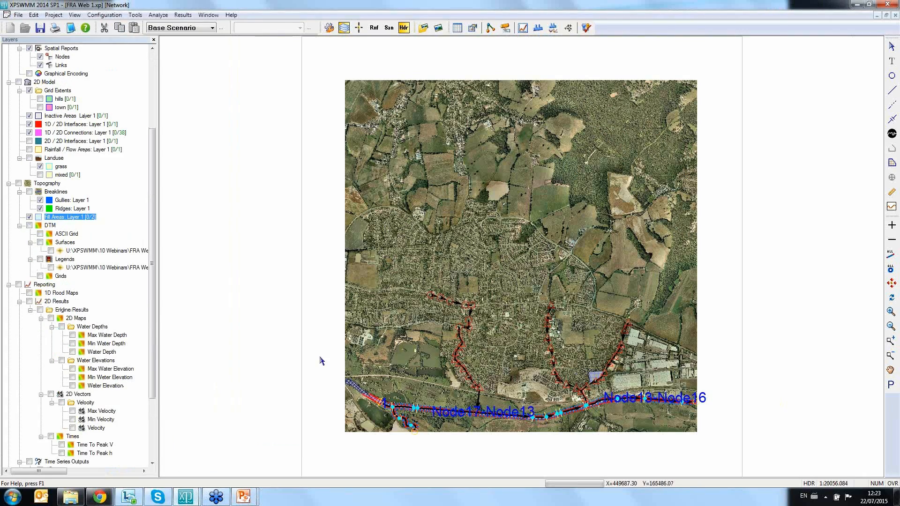
{"action": "left_click", "coordinate": [72, 335]}
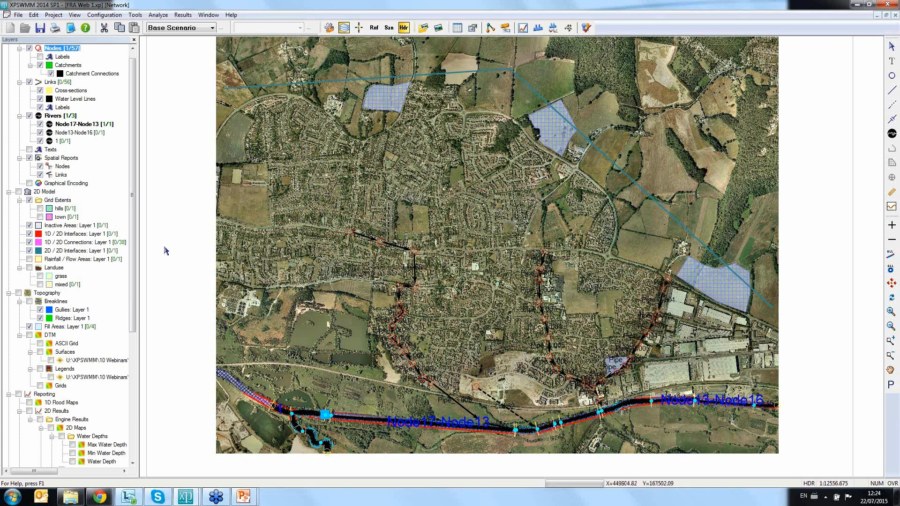
Step: Hide the background images in the more complete model to view its network and fill areas, and show them again
{"action": "scroll", "coordinate": [68, 455], "scroll_direction": "down", "scroll_amount": 8}
{"action": "left_click", "coordinate": [18, 453]}
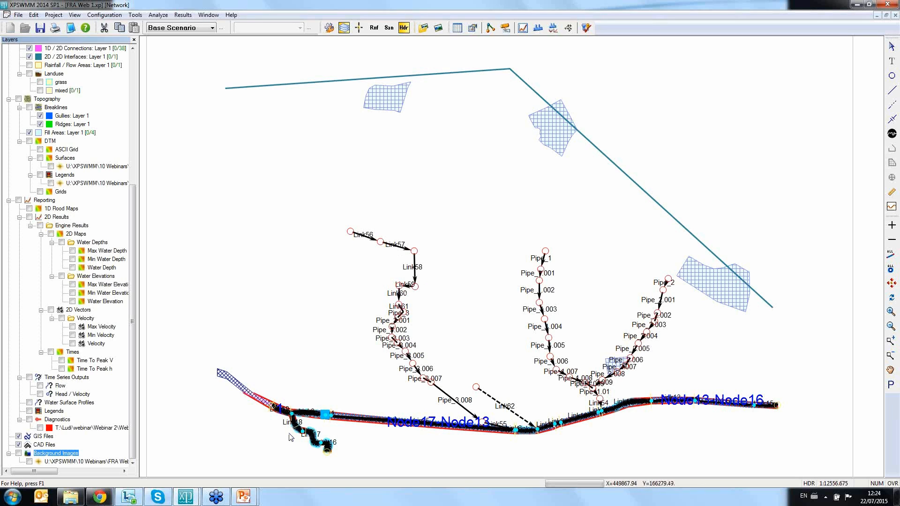
{"action": "left_click", "coordinate": [19, 454]}
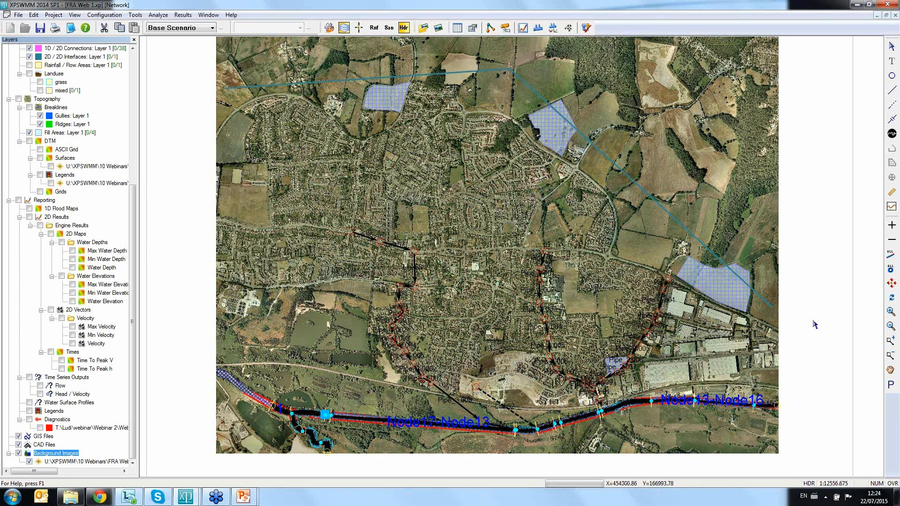
Step: Examine the dashed Link62 running from the cleared development site to the river, and return to an overview of the network
{"action": "left_click_drag", "start_coordinate": [441, 353], "coordinate": [558, 426]}
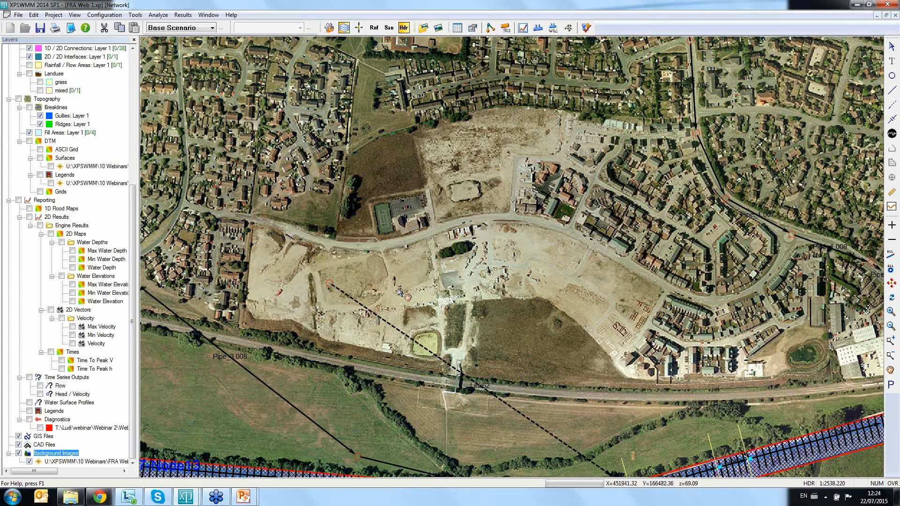
{"action": "left_click_drag", "start_coordinate": [398, 288], "coordinate": [376, 213]}
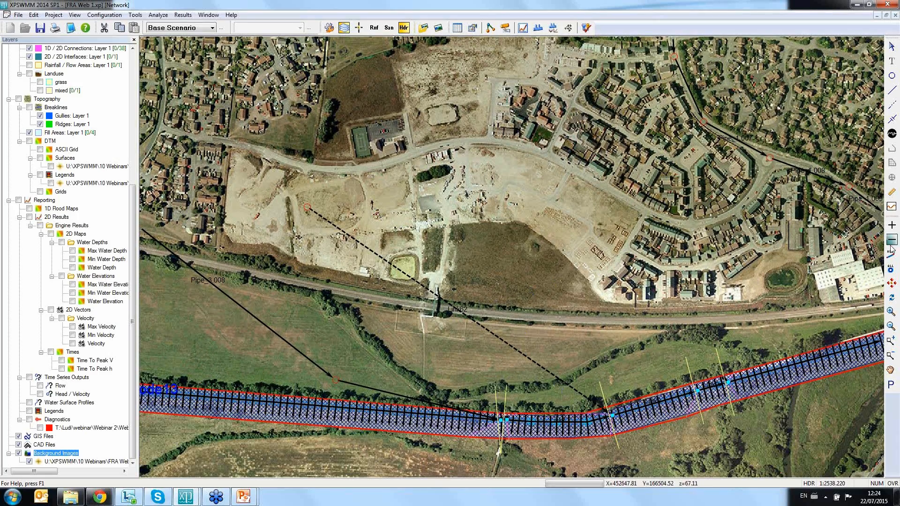
{"action": "left_click", "coordinate": [892, 281]}
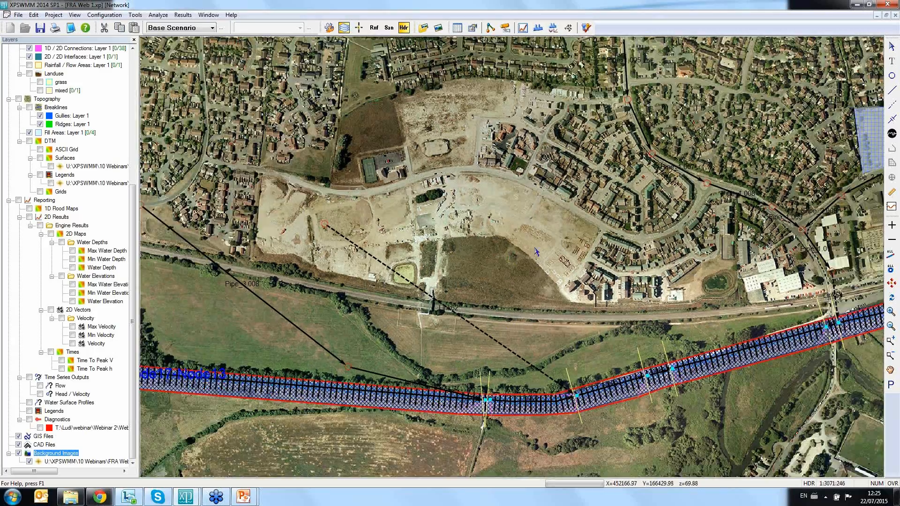
{"action": "scroll", "coordinate": [537, 251], "scroll_direction": "down", "scroll_amount": 11}
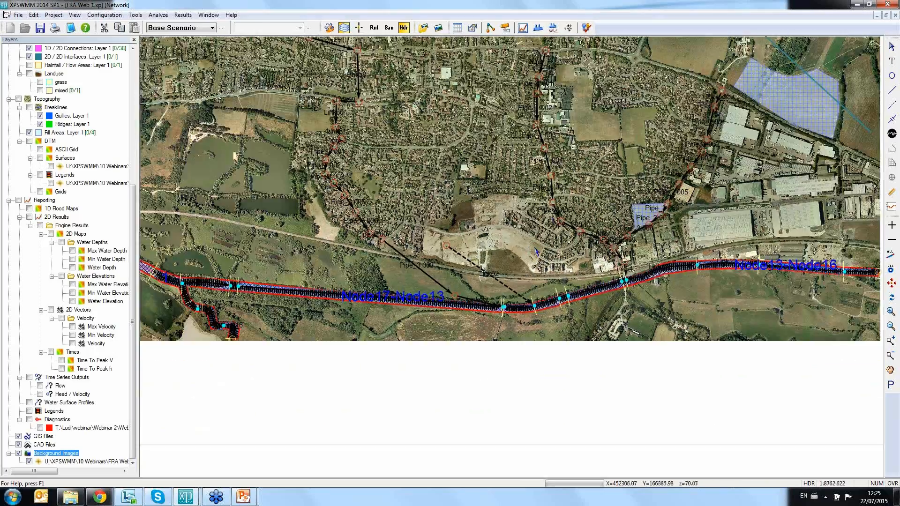
{"action": "left_click_drag", "start_coordinate": [558, 161], "coordinate": [551, 216]}
{"action": "scroll", "coordinate": [559, 222], "scroll_direction": "down", "scroll_amount": 4}
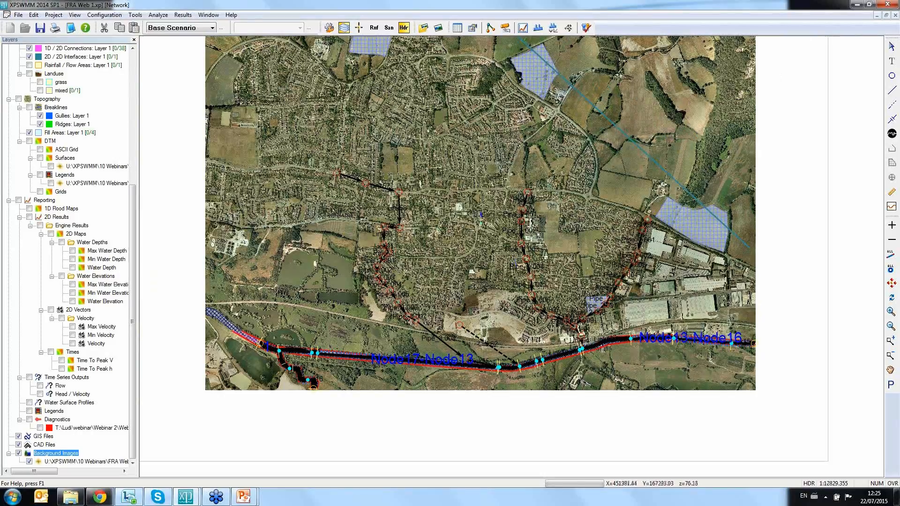
{"action": "left_click_drag", "start_coordinate": [481, 214], "coordinate": [481, 265]}
{"action": "scroll", "coordinate": [482, 265], "scroll_direction": "down", "scroll_amount": 1}
{"action": "scroll", "coordinate": [481, 265], "scroll_direction": "up", "scroll_amount": 1}
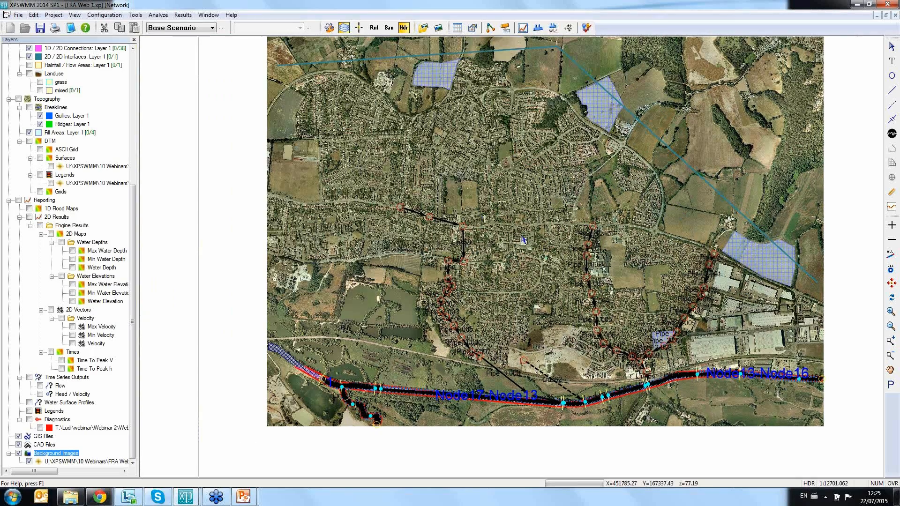
{"action": "left_click_drag", "start_coordinate": [548, 166], "coordinate": [517, 165]}
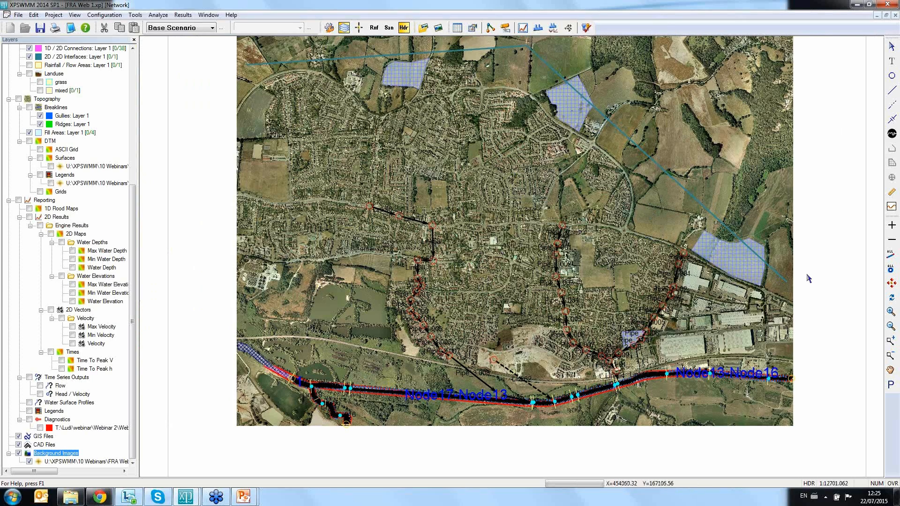
Step: Display the Max Water Depth map over the full extent of the more complete model, and switch to the other model window
{"action": "left_click", "coordinate": [892, 284]}
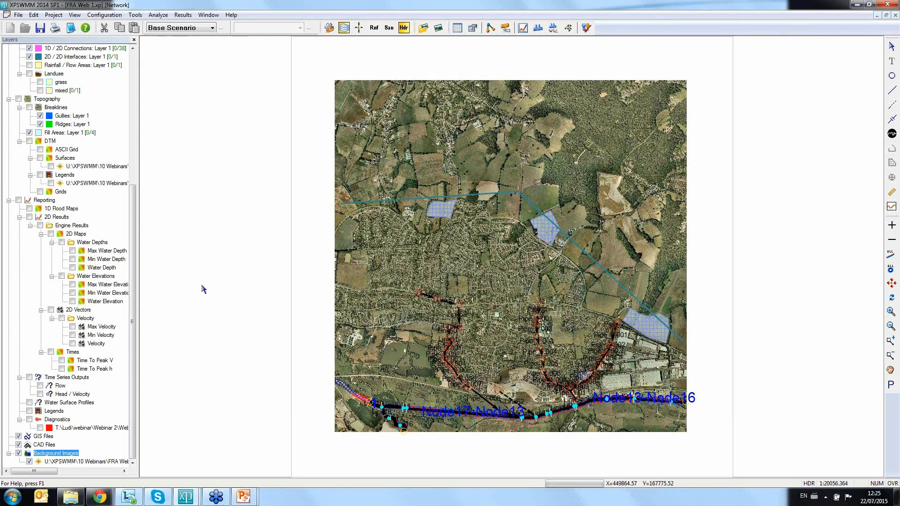
{"action": "left_click", "coordinate": [72, 250]}
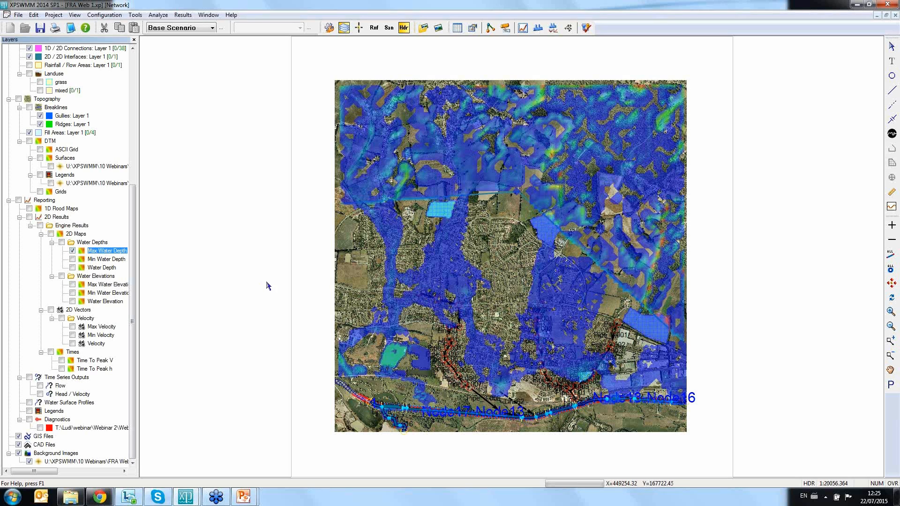
{"action": "mouse_move", "coordinate": [188, 499]}
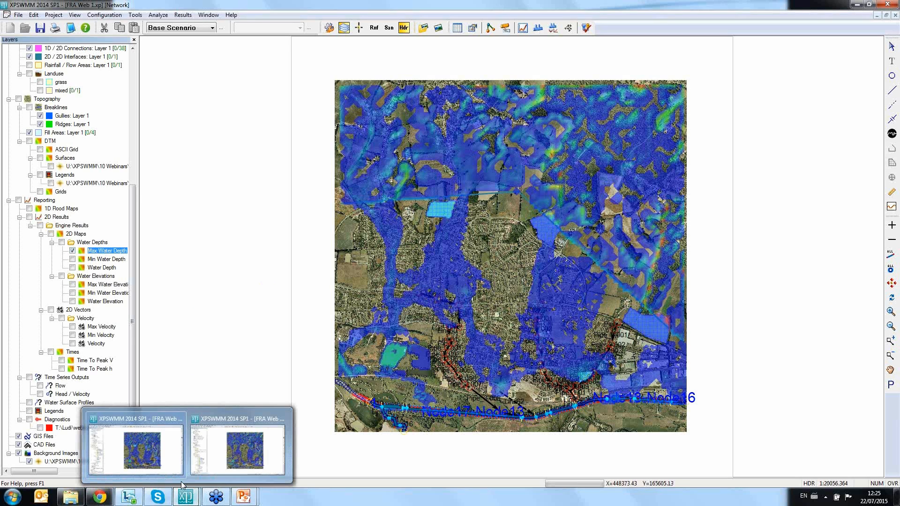
{"action": "left_click", "coordinate": [157, 445]}
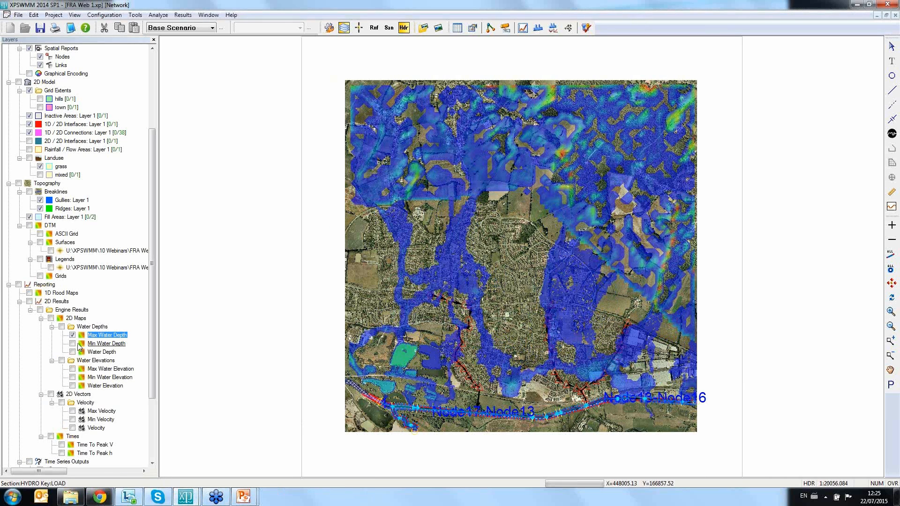
Step: Replace the Max Water Depth map with the time-varying Water Depth map and advance it to the last time step
{"action": "left_click", "coordinate": [72, 335]}
{"action": "left_click", "coordinate": [72, 351]}
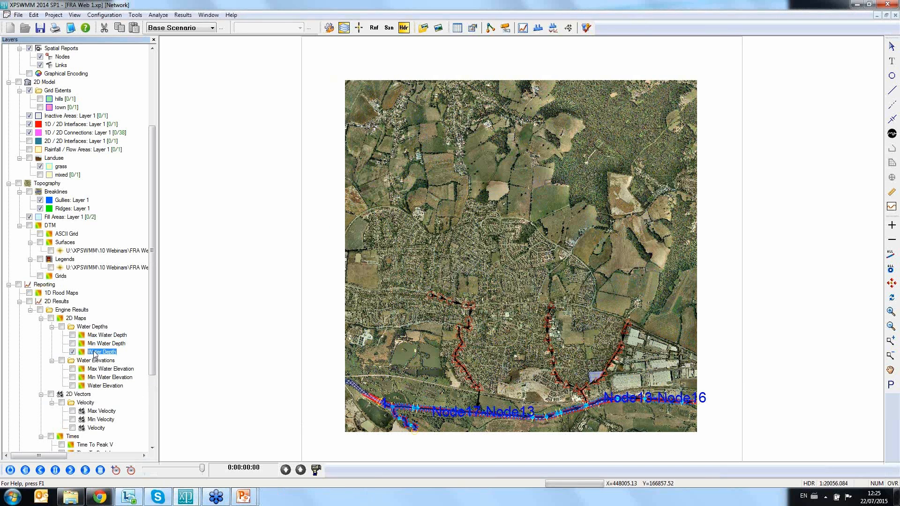
{"action": "mouse_move", "coordinate": [207, 470]}
{"action": "left_mouse_down"}
{"action": "mouse_move", "coordinate": [184, 471]}
{"action": "mouse_move", "coordinate": [211, 471]}
{"action": "left_mouse_up"}
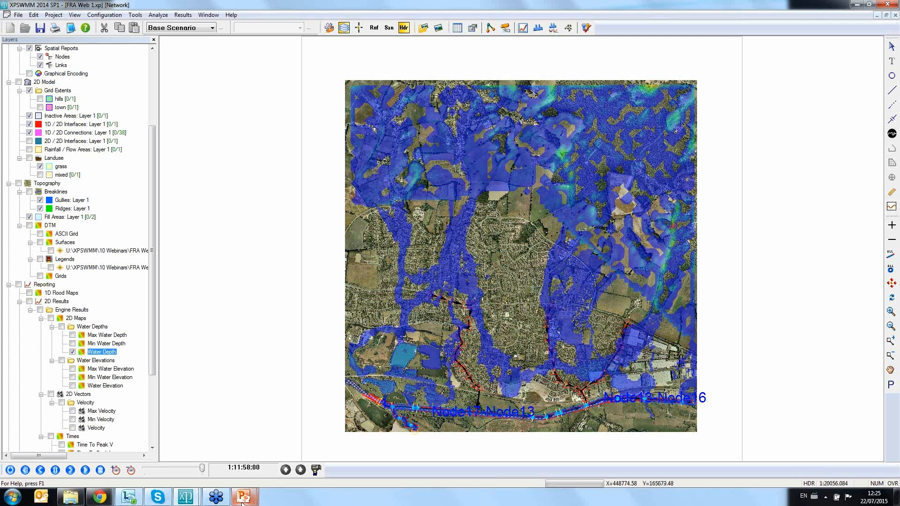
Step: Return to the more complete model and show Water Depth instead of Max Water Depth, advanced to the last time step
{"action": "mouse_move", "coordinate": [198, 500]}
{"action": "left_click", "coordinate": [204, 462]}
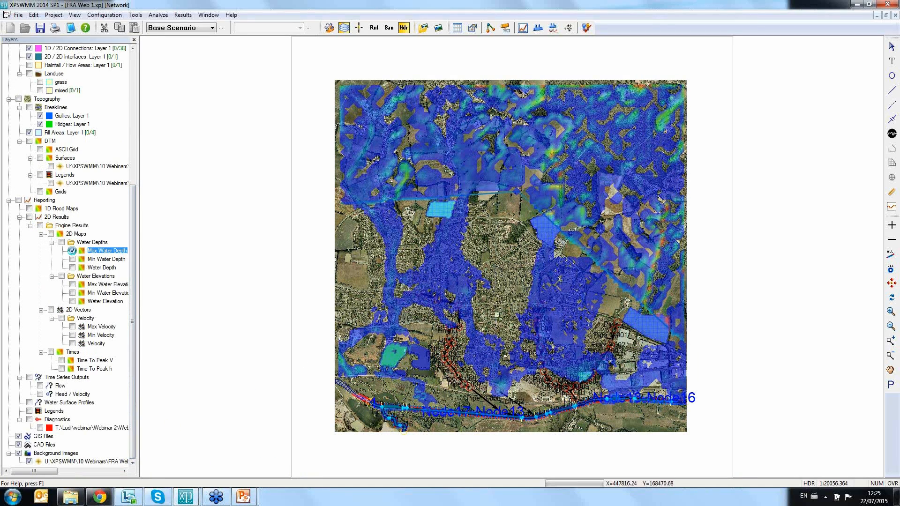
{"action": "left_click", "coordinate": [72, 251]}
{"action": "left_click", "coordinate": [72, 267]}
{"action": "left_click_drag", "start_coordinate": [145, 471], "coordinate": [221, 473]}
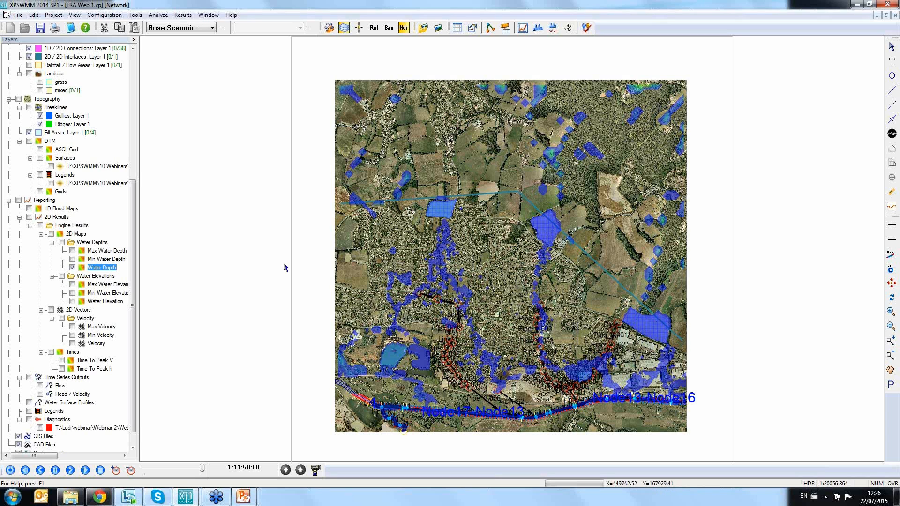
Step: Replay the Water Depth animation from the start with an adjusted playback speed, watch the flooding develop, and stop it
{"action": "left_click", "coordinate": [72, 268]}
{"action": "left_click", "coordinate": [85, 470]}
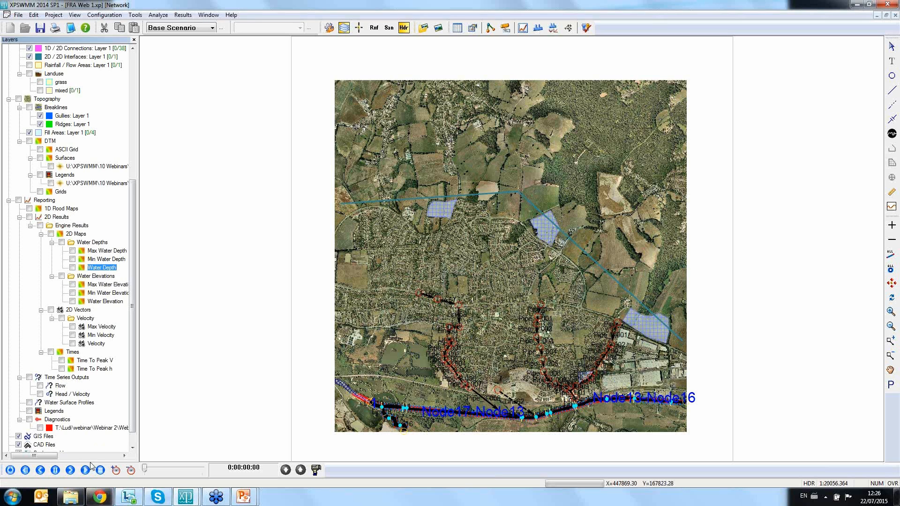
{"action": "left_click", "coordinate": [117, 471]}
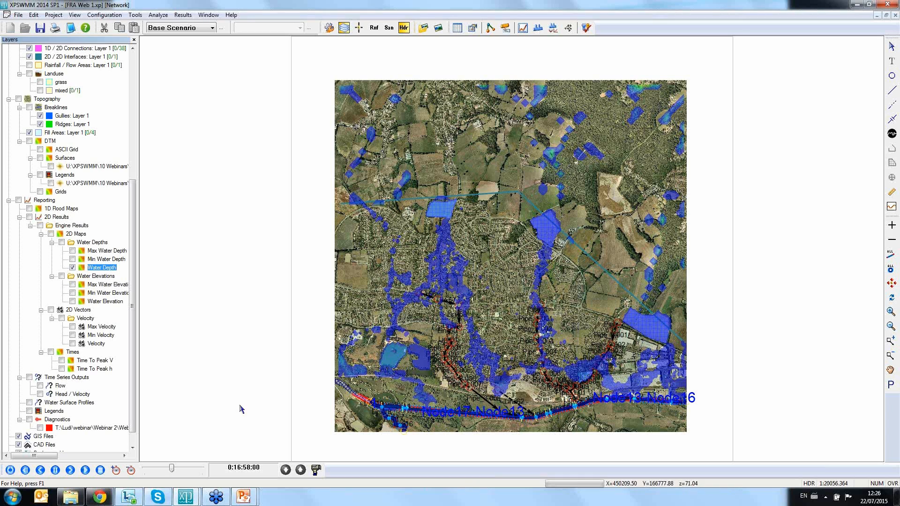
{"action": "left_click", "coordinate": [85, 470]}
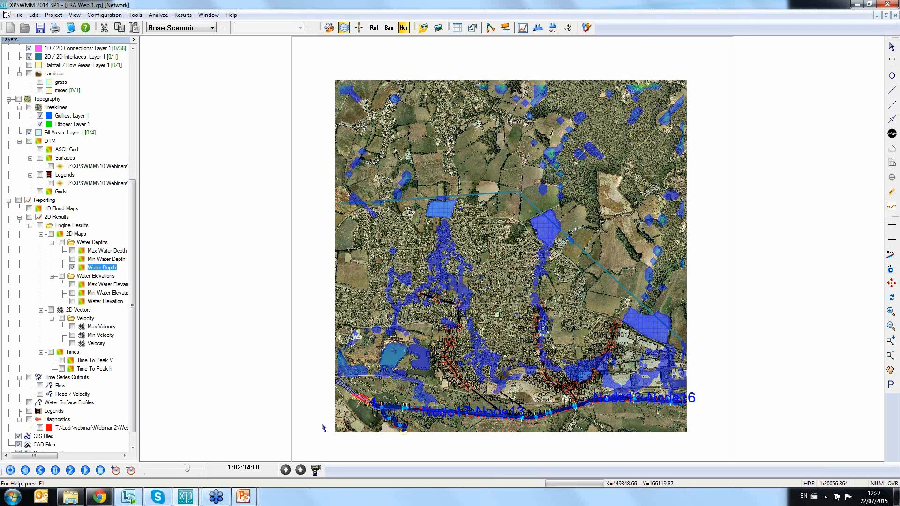
{"action": "left_click", "coordinate": [100, 470]}
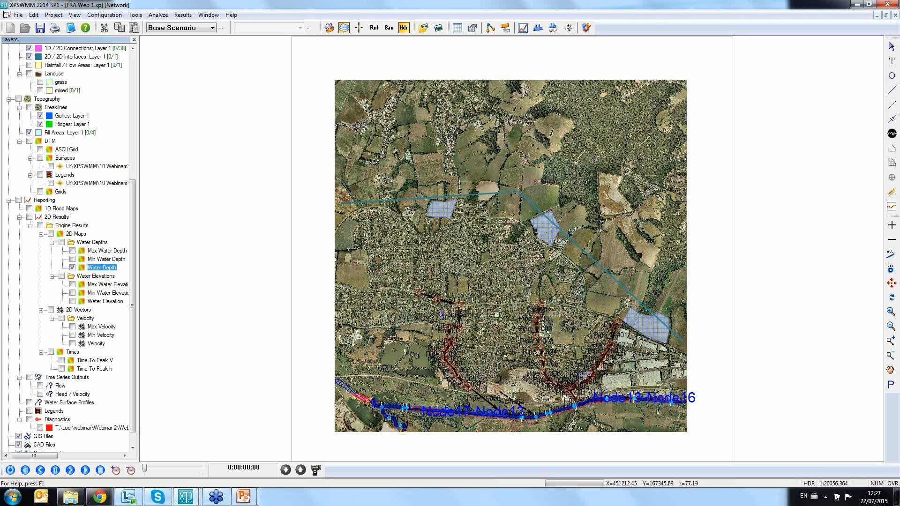
Step: Review the ponding and 2D Inflow Capture settings of Node59, and select all objects downstream of it
{"action": "double_click", "coordinate": [419, 294]}
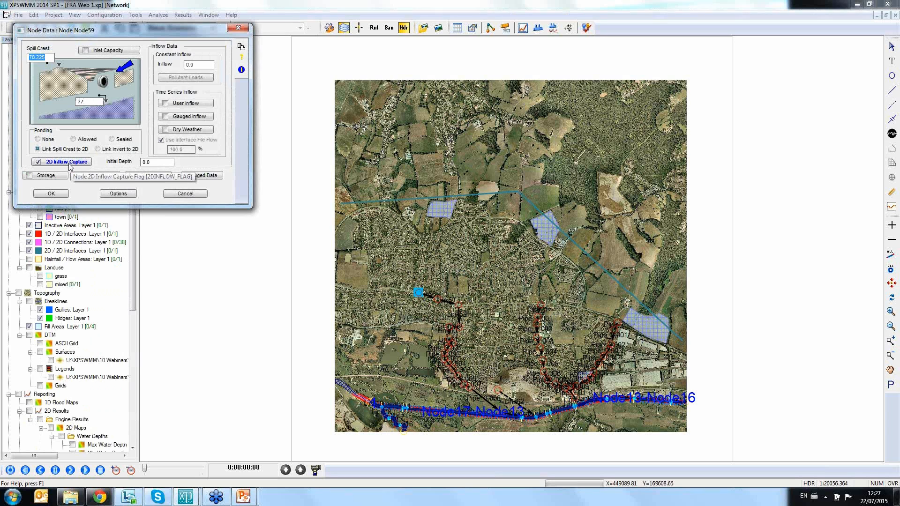
{"action": "left_click", "coordinate": [238, 28]}
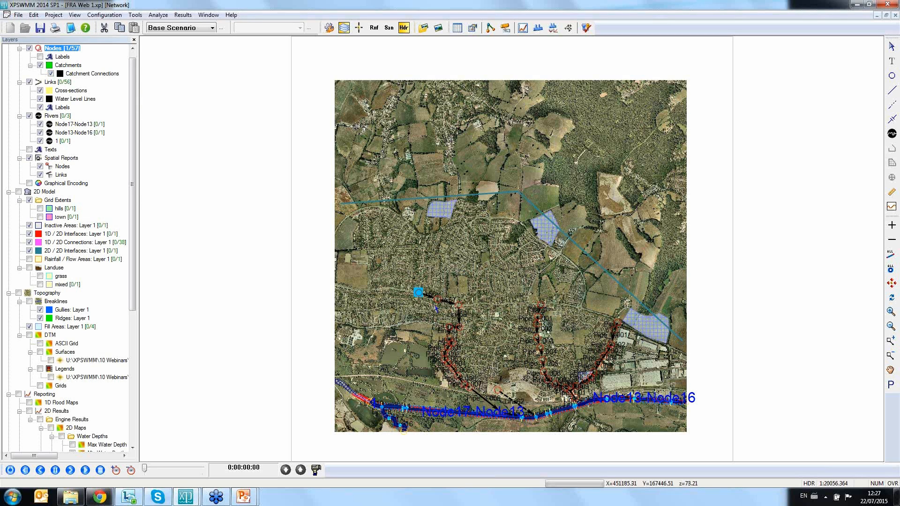
{"action": "right_click", "coordinate": [417, 294]}
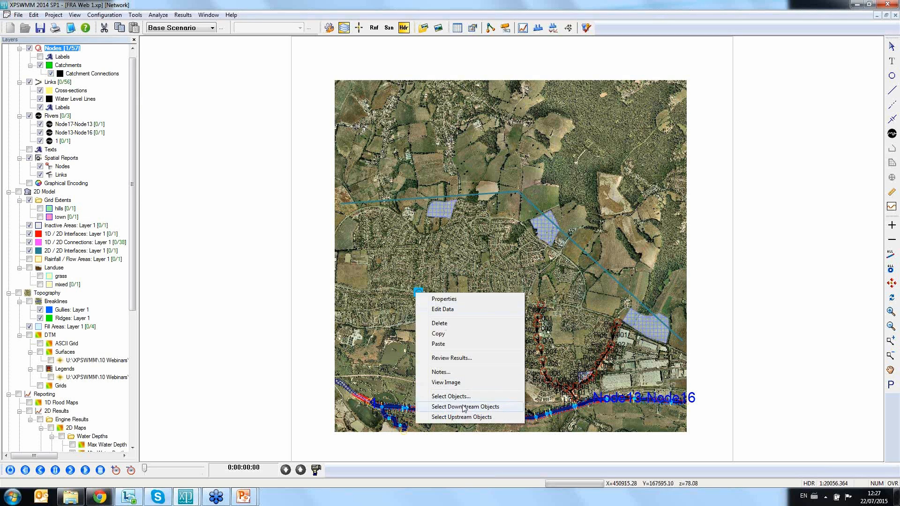
{"action": "left_click", "coordinate": [501, 460]}
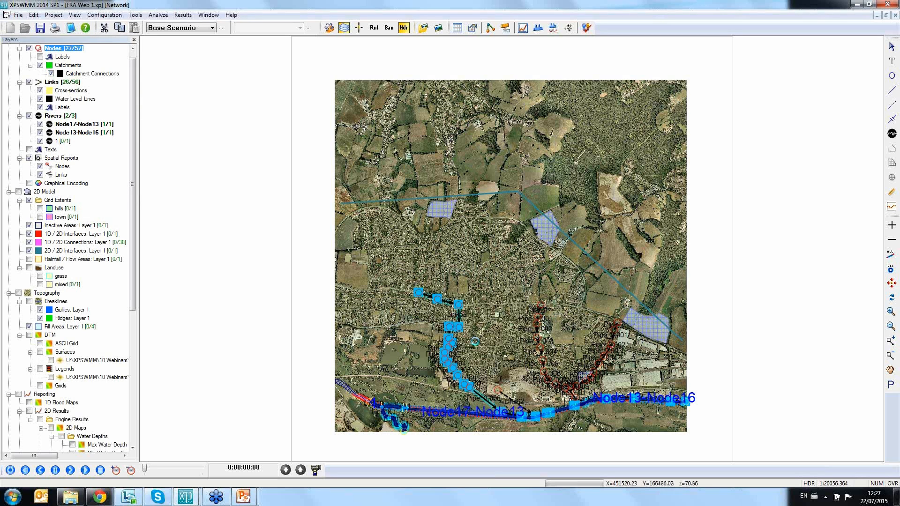
Step: Play the dynamic long section of the selected route from Node59 to the river, and close it
{"action": "left_click", "coordinate": [538, 29]}
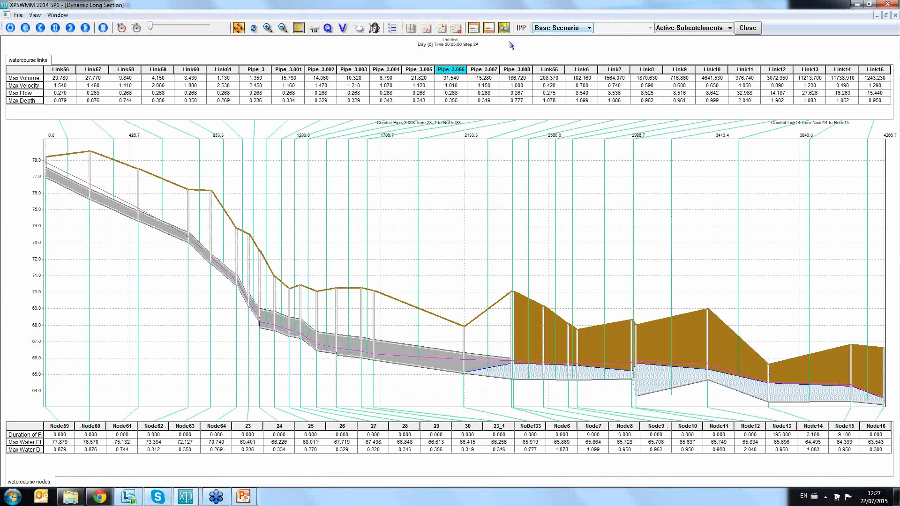
{"action": "left_click", "coordinate": [85, 28]}
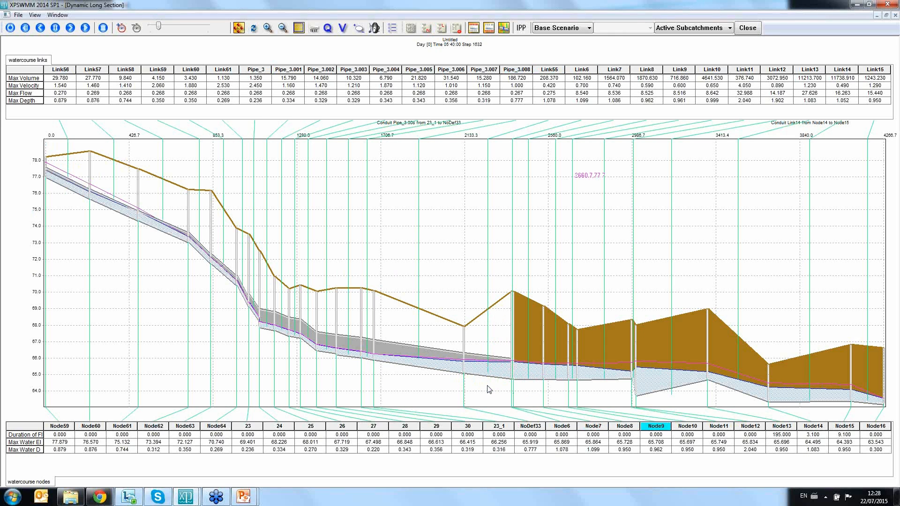
{"action": "left_click", "coordinate": [748, 29]}
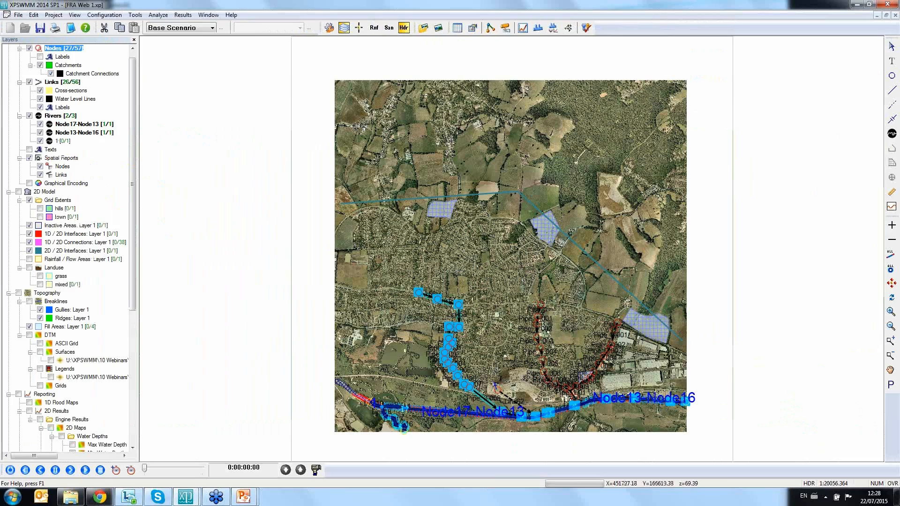
Step: Inspect the conduit data of Link55 at the river outfall, checking its Downhill only flow direction option
{"action": "scroll", "coordinate": [487, 348], "scroll_direction": "up", "scroll_amount": 11}
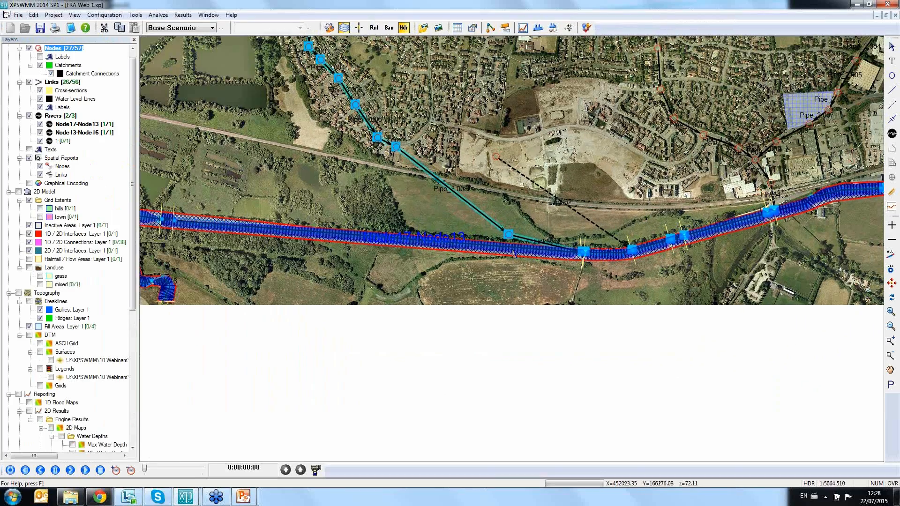
{"action": "left_click", "coordinate": [525, 237]}
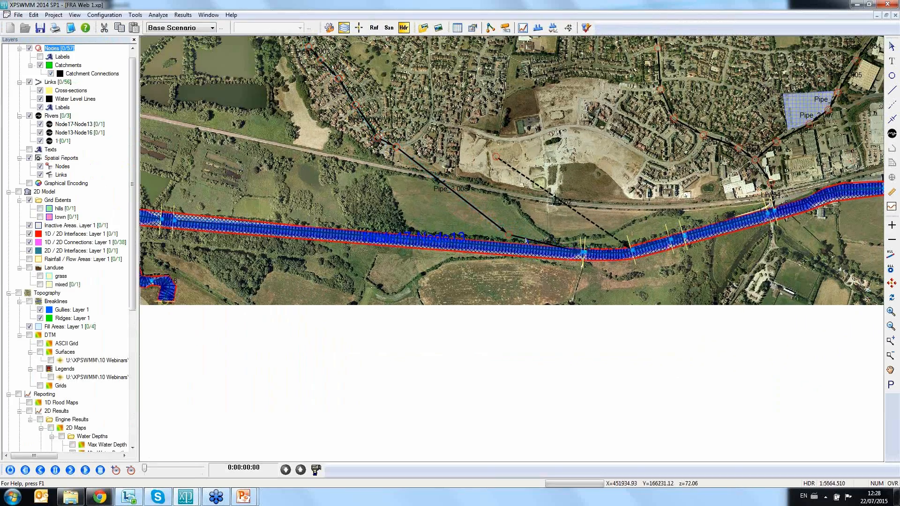
{"action": "double_click", "coordinate": [524, 237]}
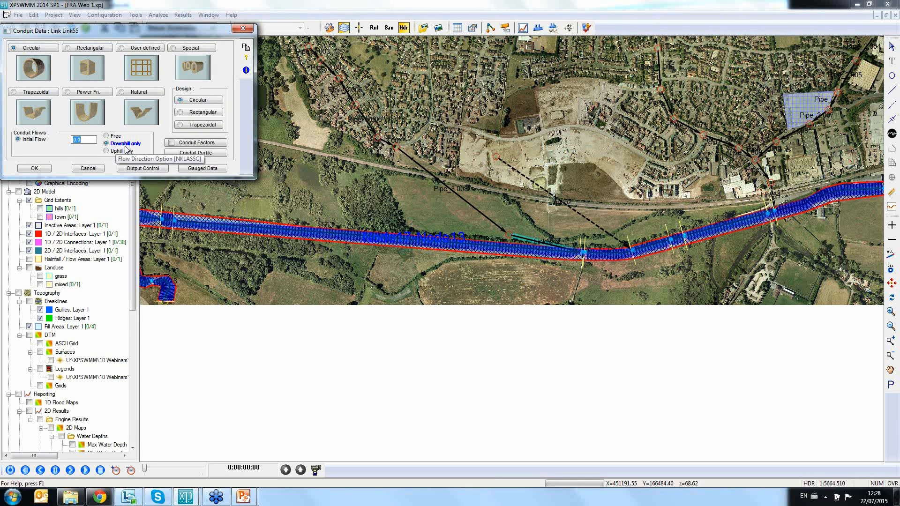
{"action": "left_click", "coordinate": [35, 169]}
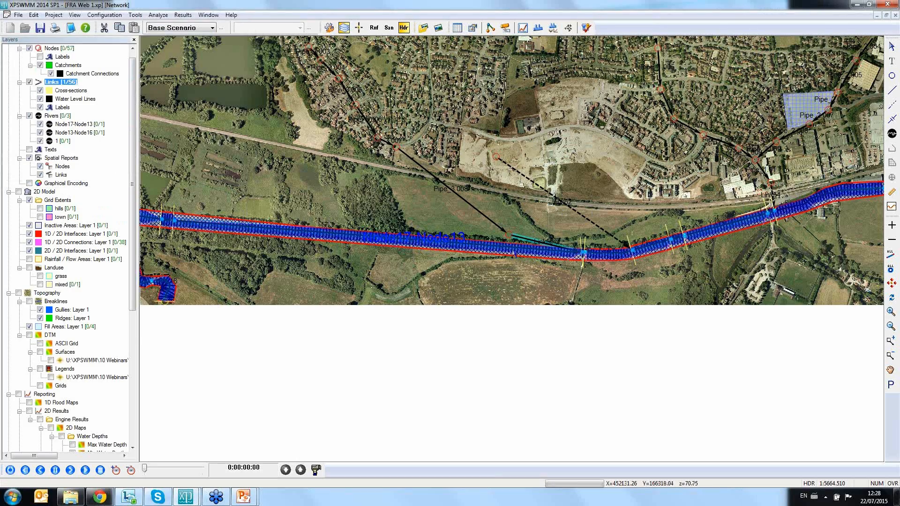
{"action": "scroll", "coordinate": [544, 247], "scroll_direction": "down", "scroll_amount": 5}
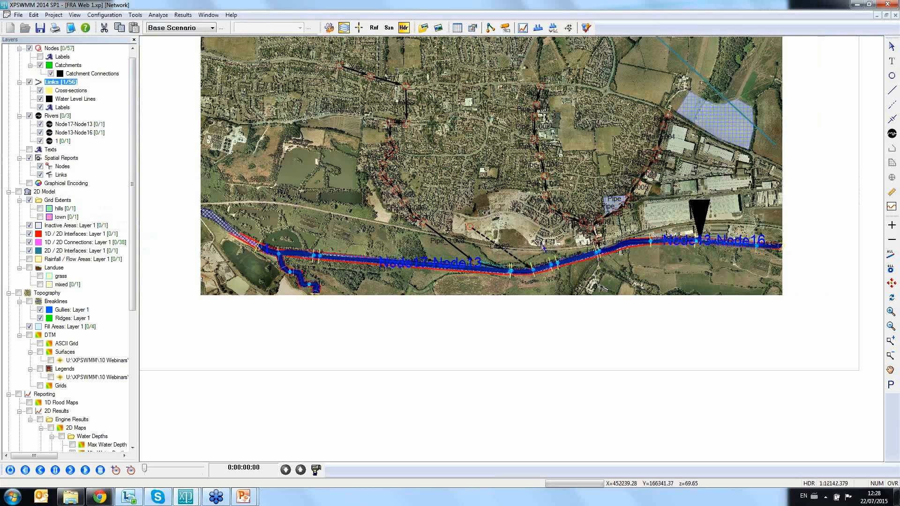
Step: Inspect the multiple link Link54 at the river and the flap-gate setting of its first orifice, leaving the data unchanged
{"action": "scroll", "coordinate": [544, 247], "scroll_direction": "up", "scroll_amount": 10}
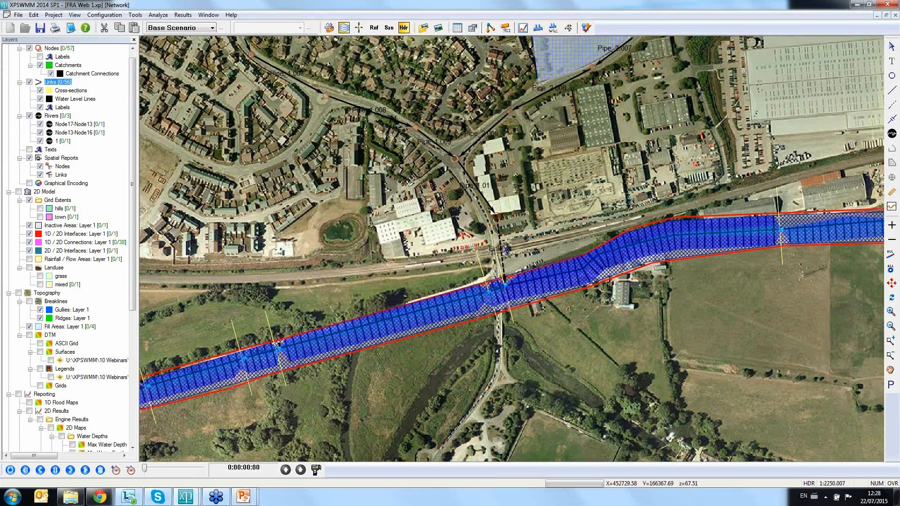
{"action": "left_click", "coordinate": [500, 246]}
{"action": "right_click", "coordinate": [501, 256]}
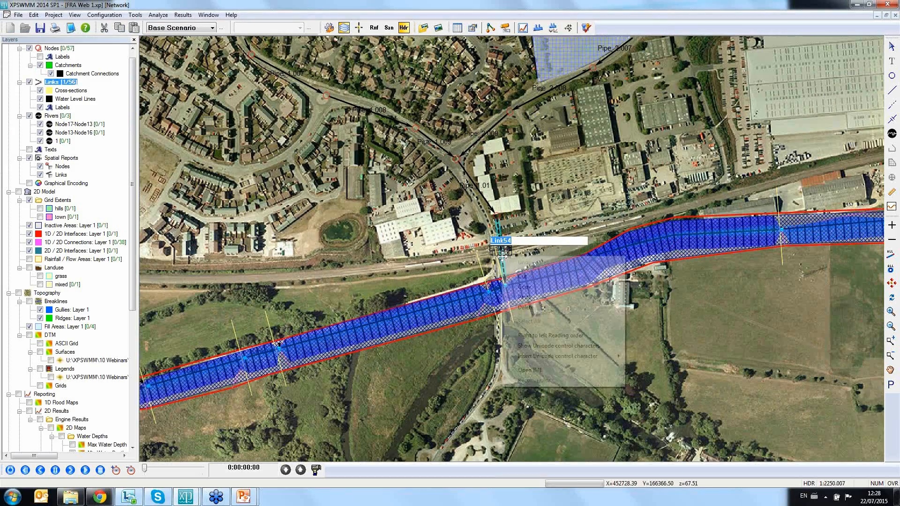
{"action": "left_click", "coordinate": [534, 286]}
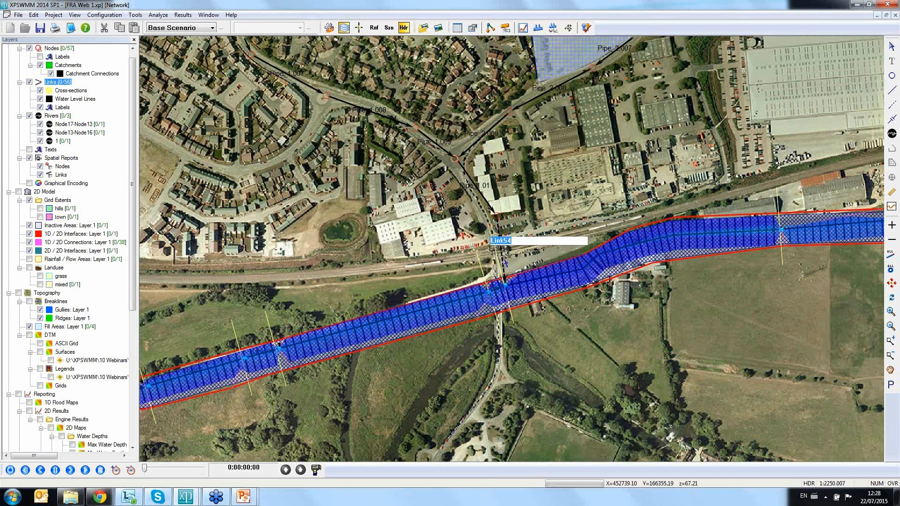
{"action": "right_click", "coordinate": [502, 258]}
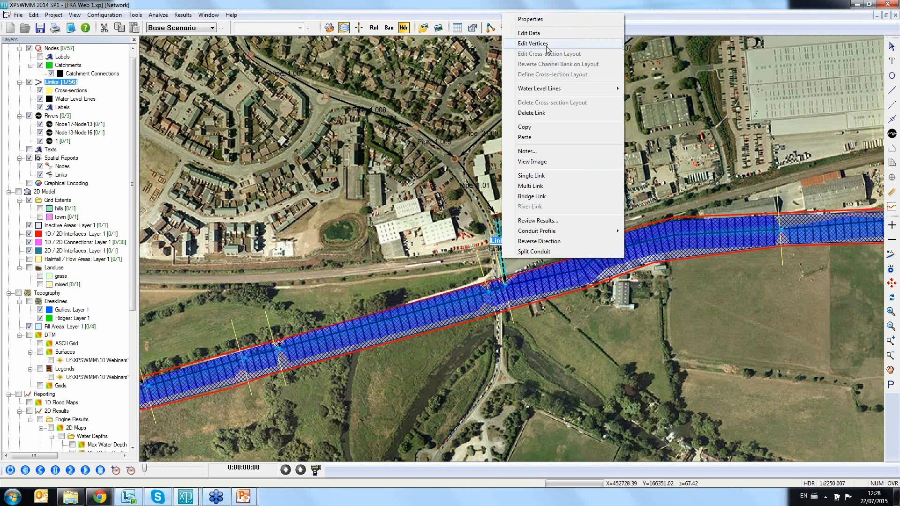
{"action": "left_click", "coordinate": [542, 34]}
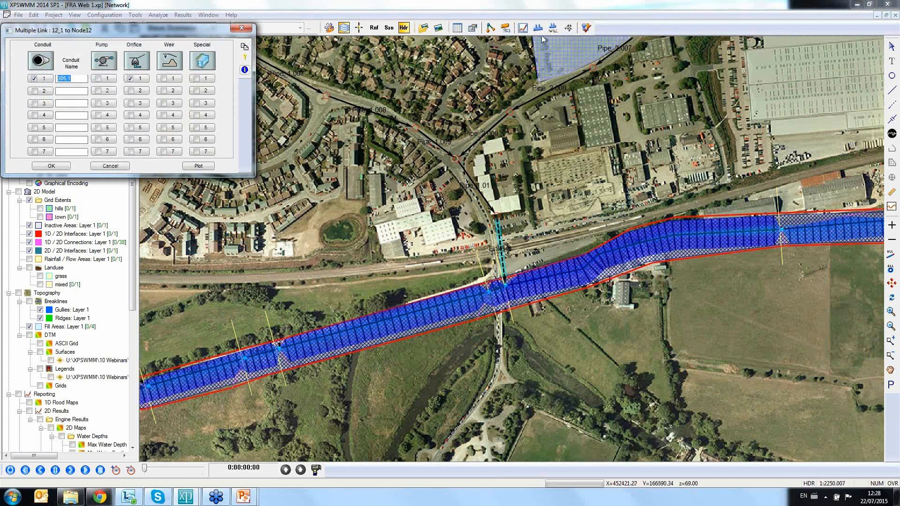
{"action": "left_click", "coordinate": [140, 80]}
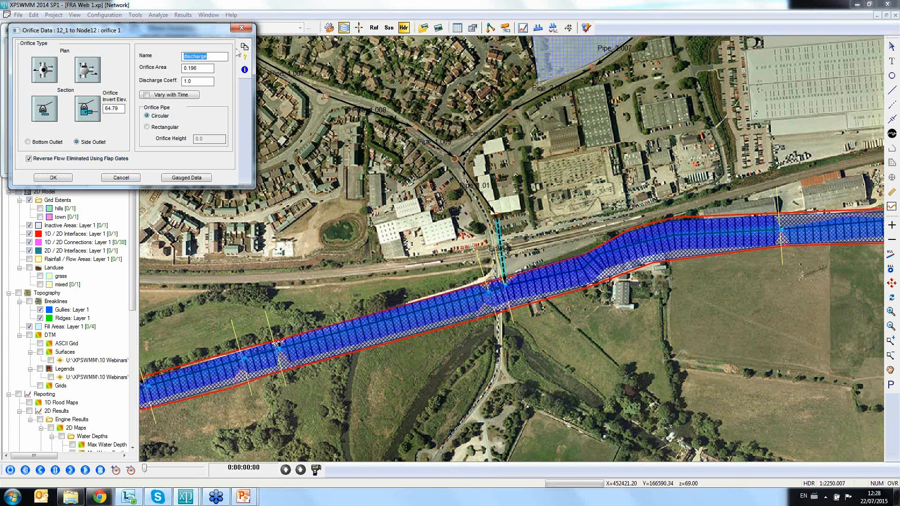
{"action": "left_click", "coordinate": [242, 28]}
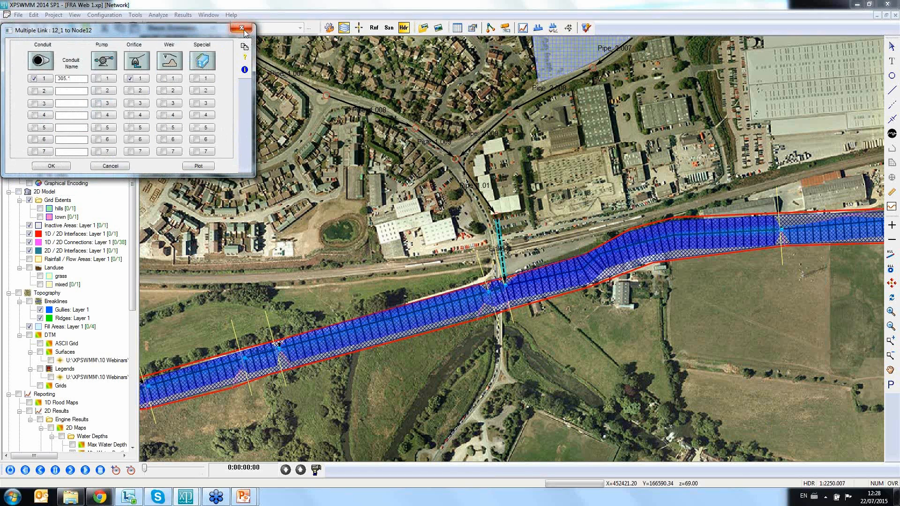
{"action": "left_click", "coordinate": [241, 27]}
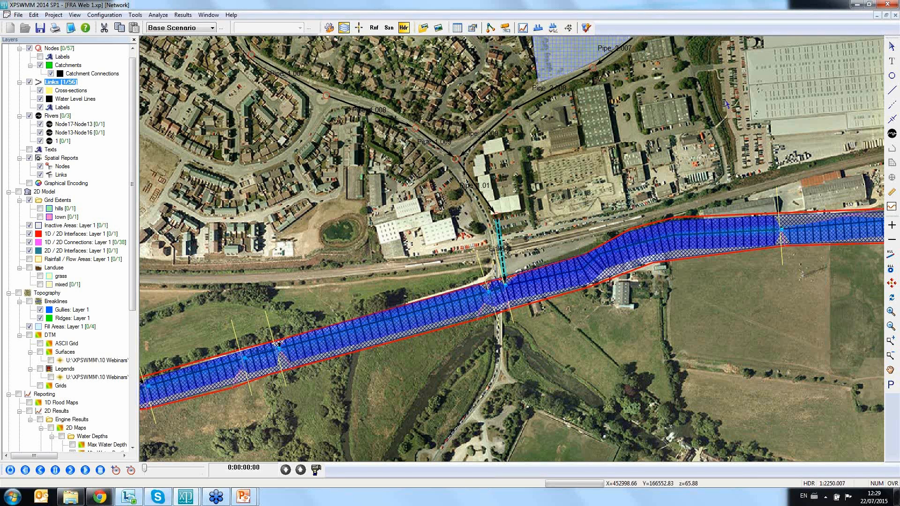
Step: Fit the whole model in view and select all objects downstream of the eastern pipe network's uppermost node
{"action": "left_click", "coordinate": [893, 283]}
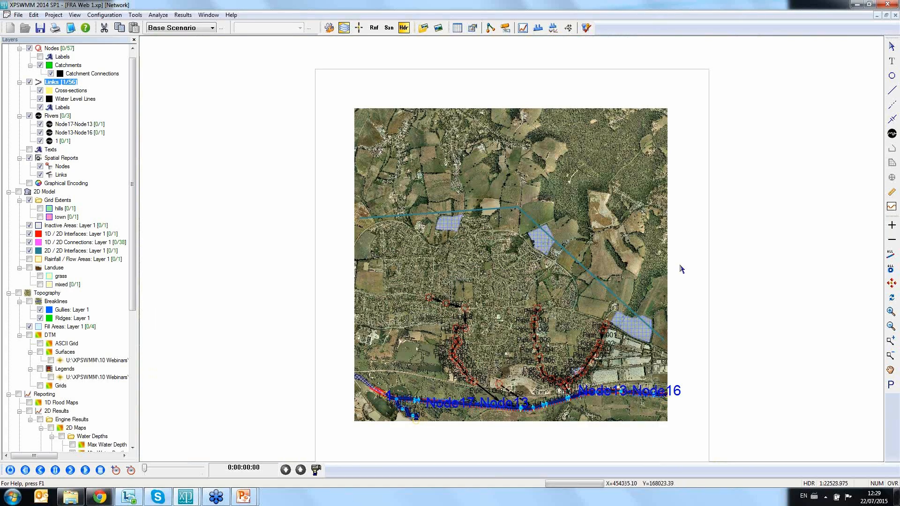
{"action": "left_click_drag", "start_coordinate": [527, 353], "coordinate": [493, 281]}
{"action": "left_click", "coordinate": [572, 254]}
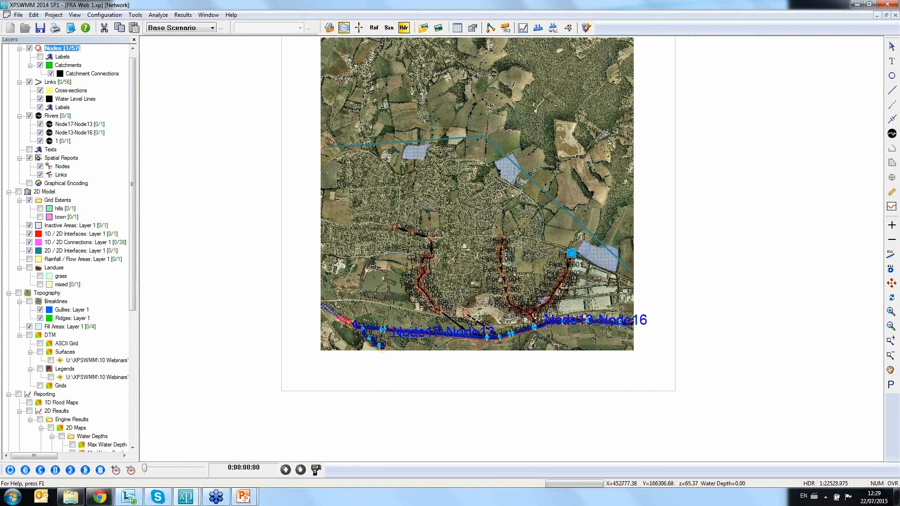
{"action": "right_click", "coordinate": [571, 254]}
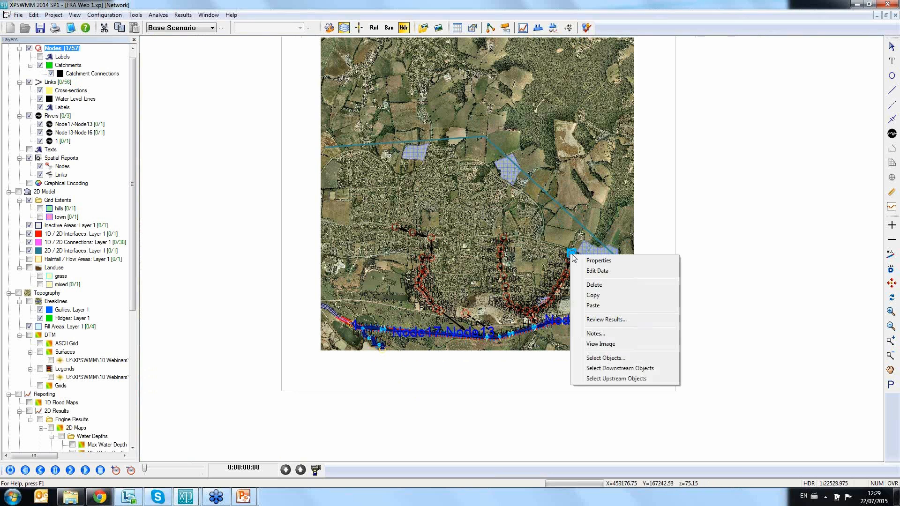
{"action": "left_click", "coordinate": [622, 369]}
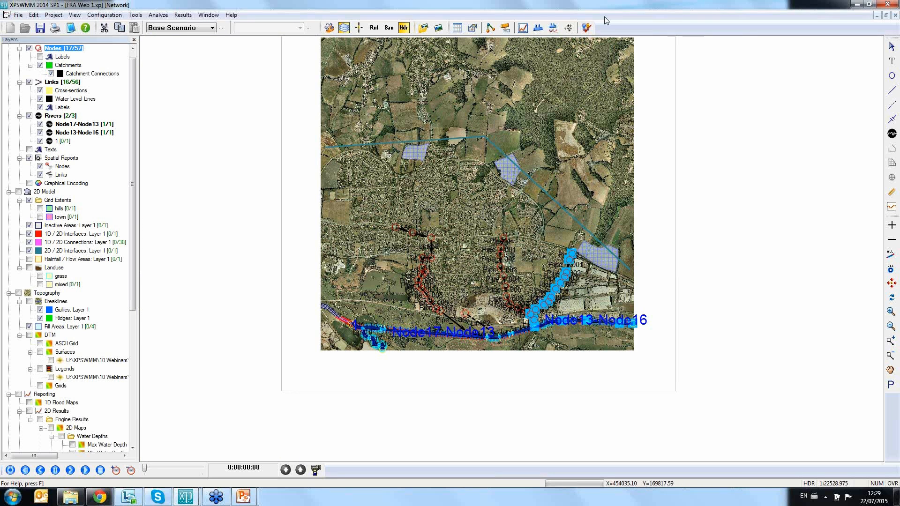
Step: Play the dynamic long section of the selected route from Pipe_2 to the river, pause it, and close it
{"action": "left_click", "coordinate": [537, 28]}
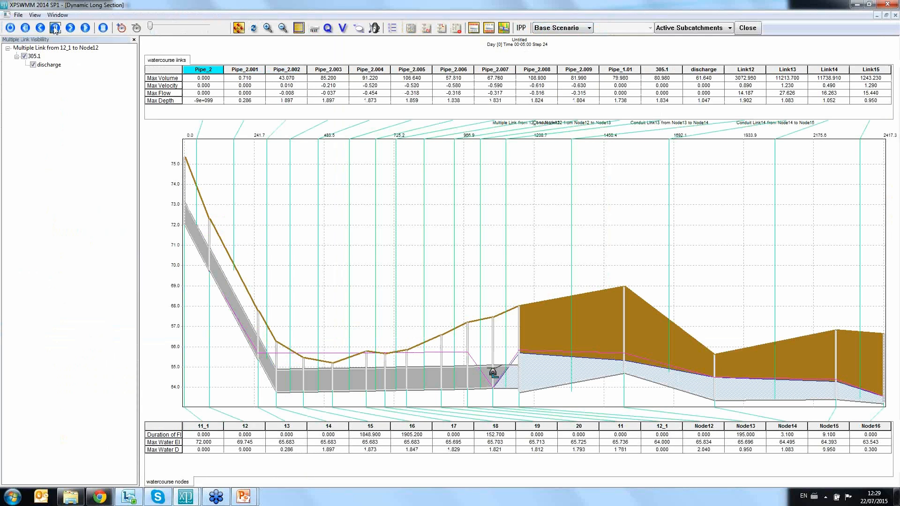
{"action": "left_click", "coordinate": [85, 28]}
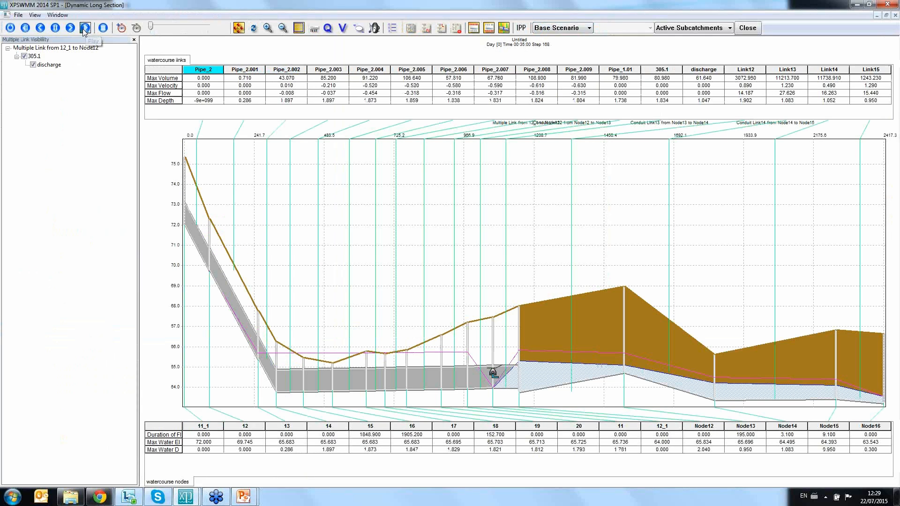
{"action": "left_click", "coordinate": [55, 29]}
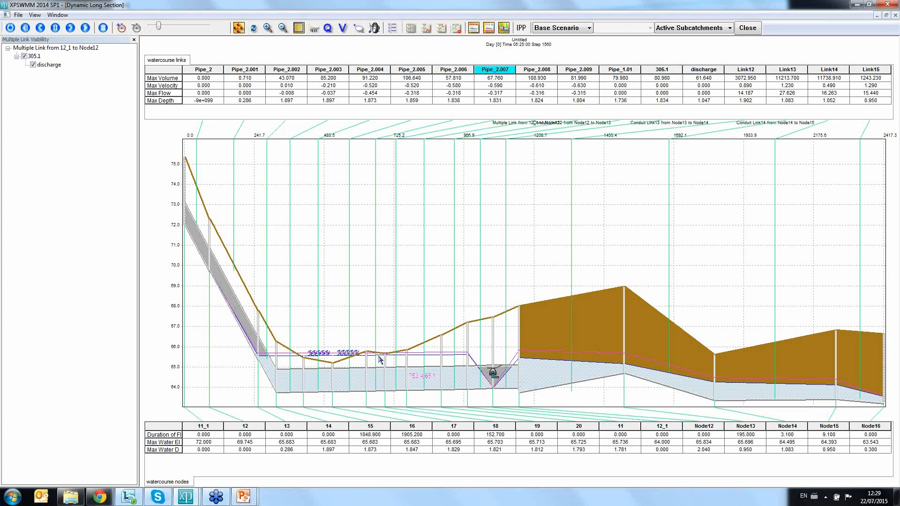
{"action": "left_click", "coordinate": [751, 31]}
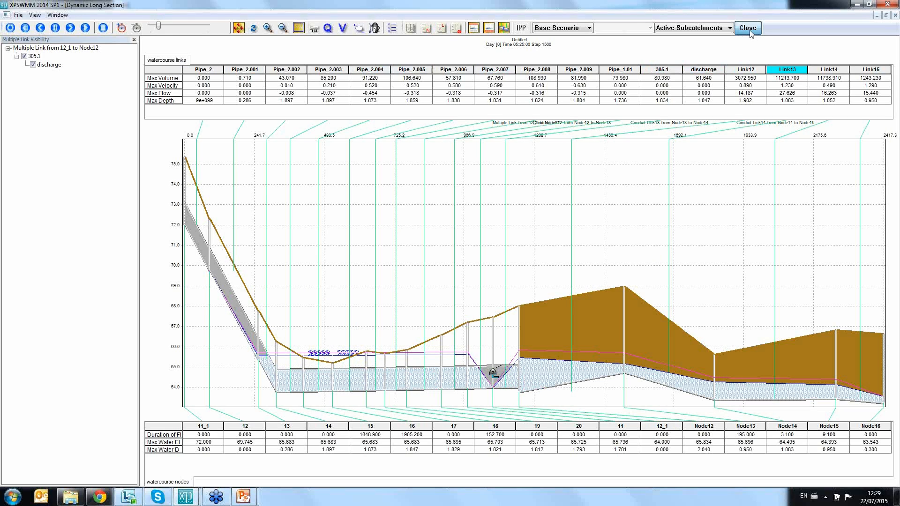
Step: Open the conduit data of Pipe_1.01 near the river outfall and its special conduit factors
{"action": "scroll", "coordinate": [524, 306], "scroll_direction": "up", "scroll_amount": 5}
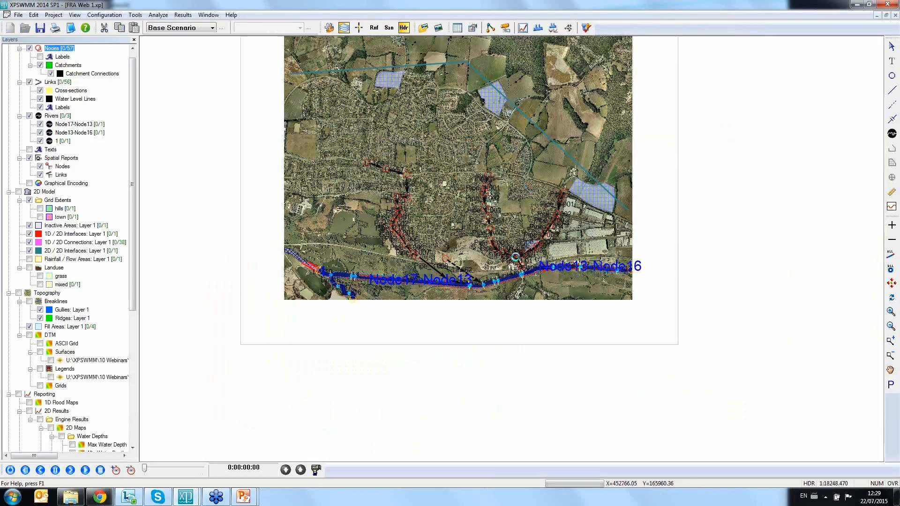
{"action": "scroll", "coordinate": [512, 249], "scroll_direction": "up", "scroll_amount": 4}
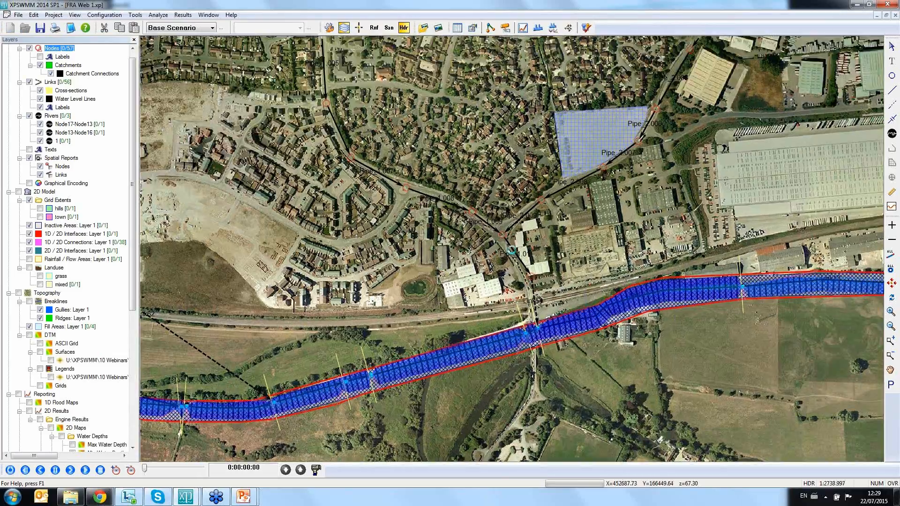
{"action": "scroll", "coordinate": [512, 252], "scroll_direction": "up", "scroll_amount": 1}
{"action": "left_click", "coordinate": [510, 243]}
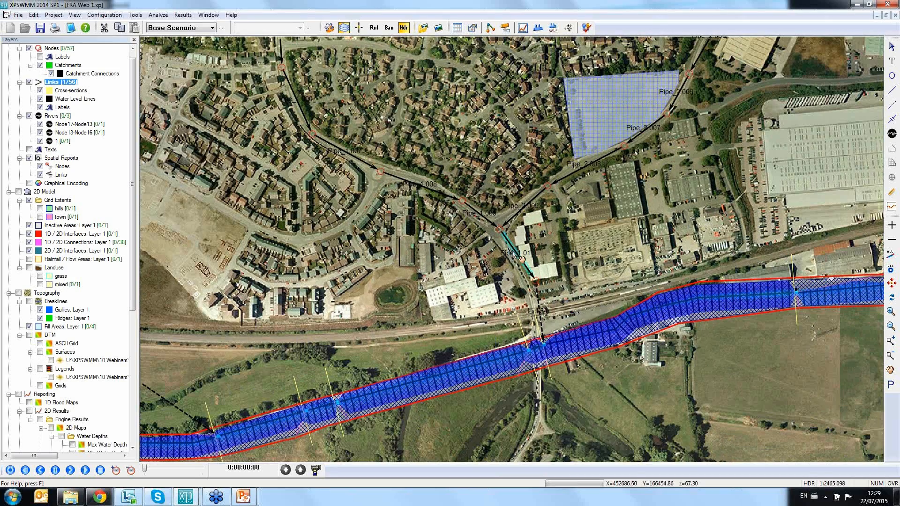
{"action": "right_click", "coordinate": [511, 242]}
{"action": "left_click", "coordinate": [558, 263]}
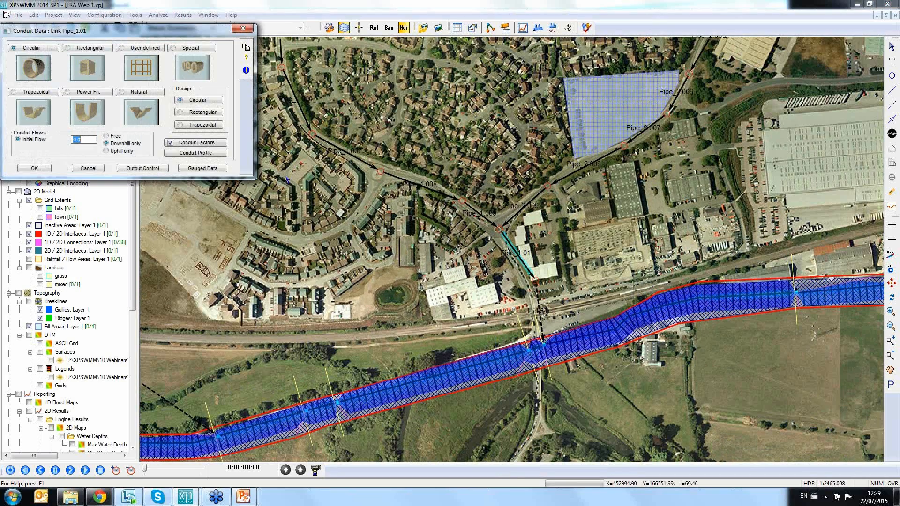
{"action": "left_click", "coordinate": [206, 143]}
{"action": "left_click_drag", "start_coordinate": [120, 33], "coordinate": [232, 69]}
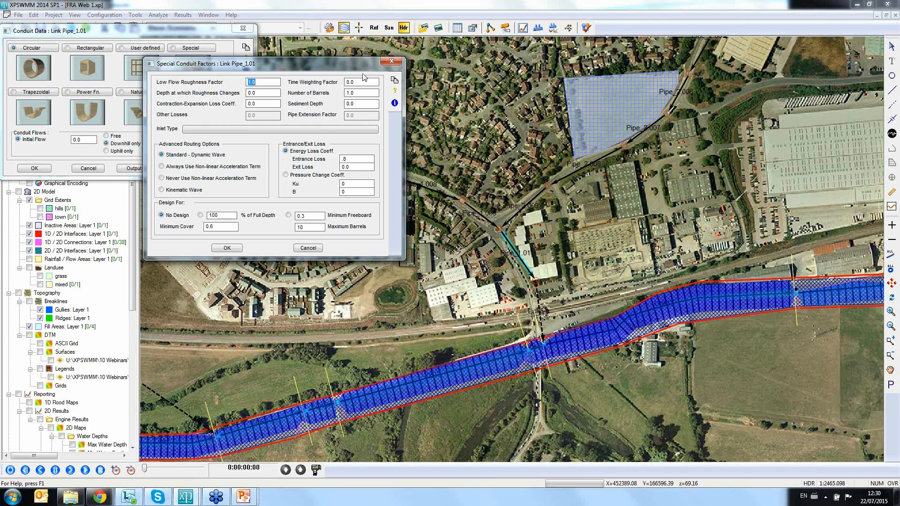
Step: Try a sediment depth of 0.5 m in Pipe_1.01's conduit factors and close the conduit dialogs without accepting
{"action": "left_click", "coordinate": [366, 92]}
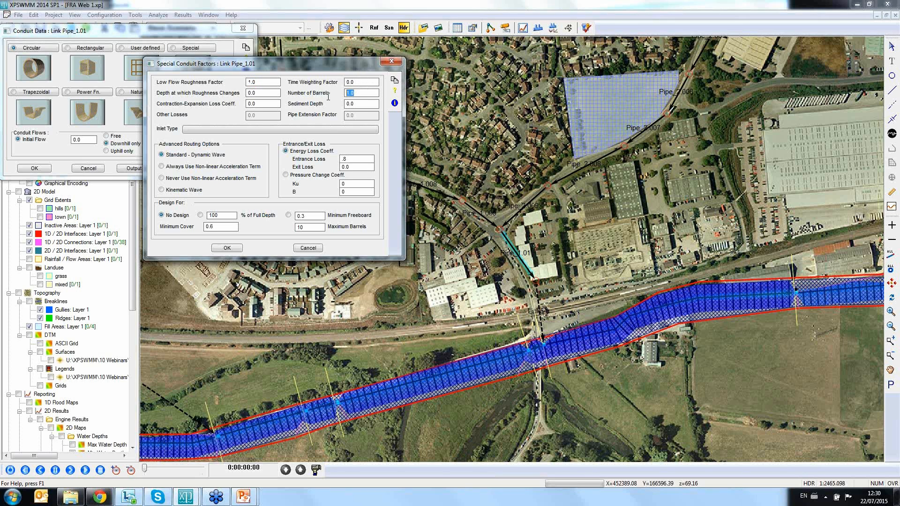
{"action": "left_click", "coordinate": [363, 93]}
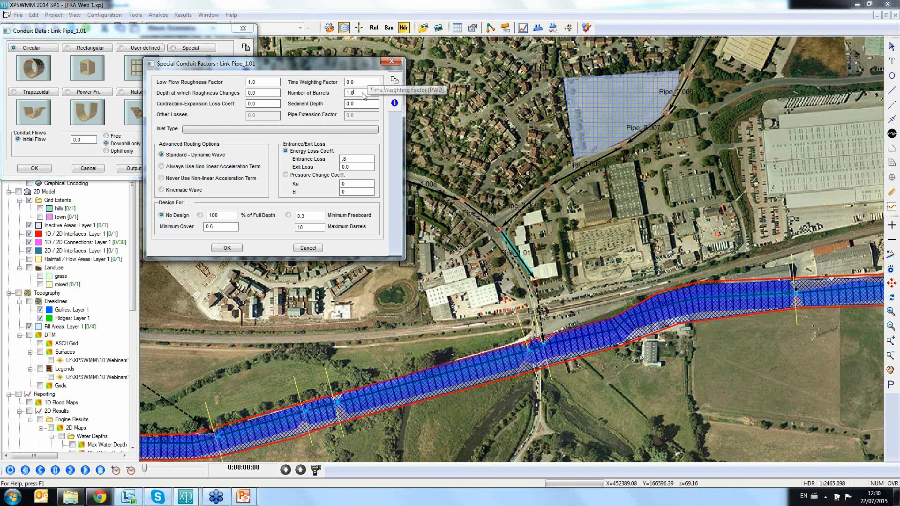
{"action": "left_click", "coordinate": [357, 104]}
{"action": "double_click", "coordinate": [357, 105]}
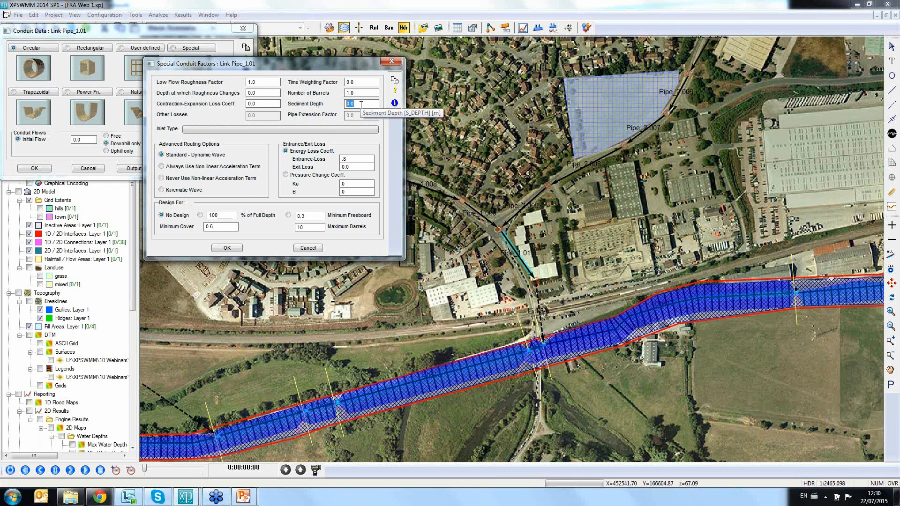
{"action": "type", "text": "0"}
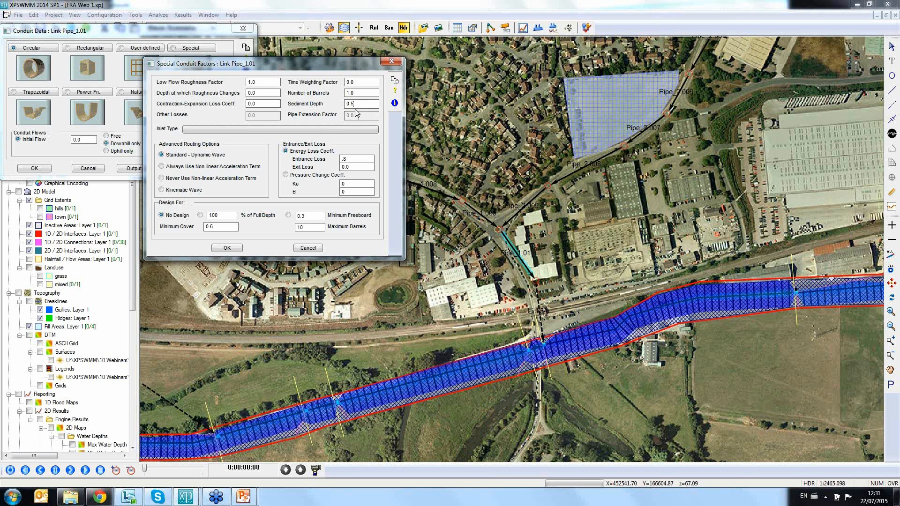
{"action": "left_click", "coordinate": [391, 62]}
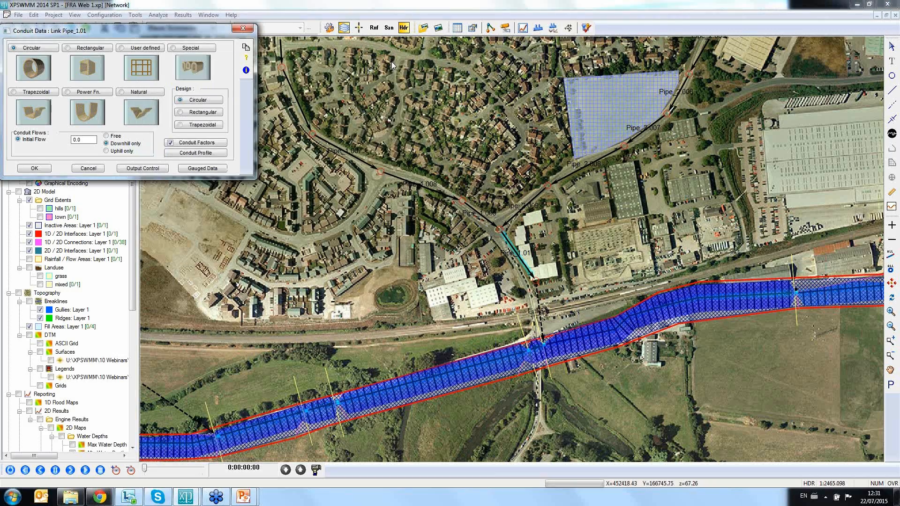
{"action": "left_click", "coordinate": [242, 28]}
Step: Display the 2D Water Depth results on the map at time 1:11:58:00 for the area along the river
{"action": "left_click_drag", "start_coordinate": [606, 217], "coordinate": [447, 275]}
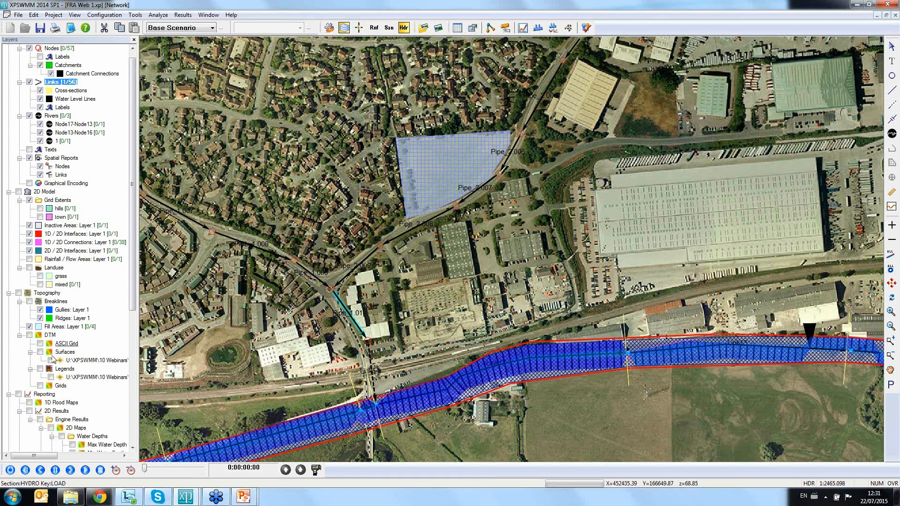
{"action": "scroll", "coordinate": [59, 432], "scroll_direction": "down", "scroll_amount": 6}
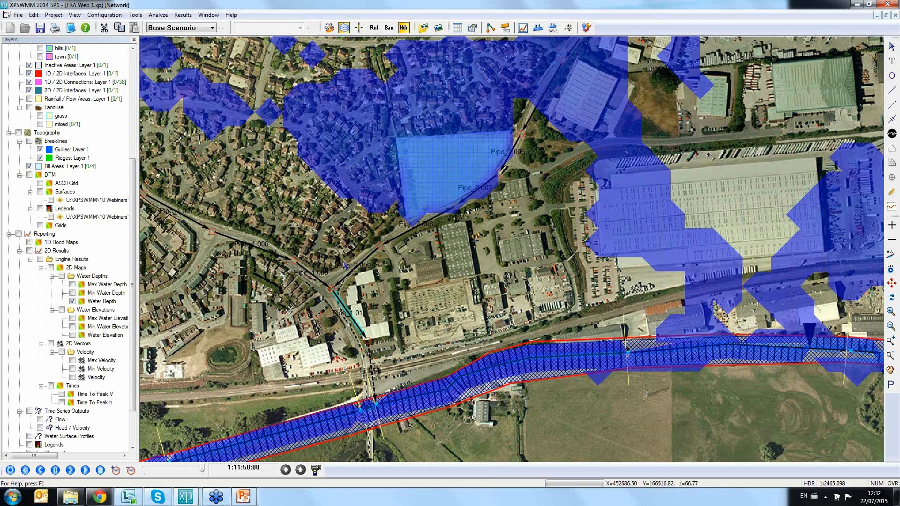
{"action": "left_click_drag", "start_coordinate": [400, 290], "coordinate": [470, 228]}
{"action": "scroll", "coordinate": [470, 228], "scroll_direction": "down", "scroll_amount": 6}
{"action": "left_click_drag", "start_coordinate": [403, 265], "coordinate": [479, 239]}
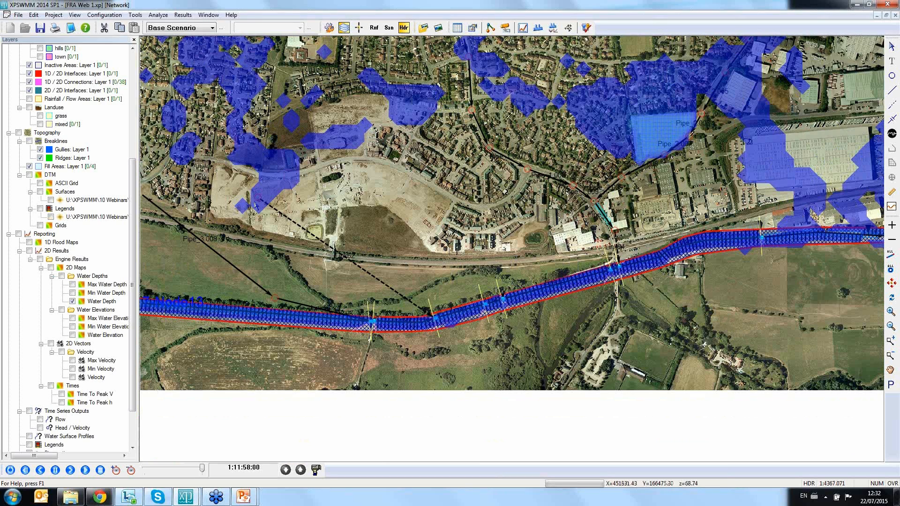
Step: Review the time-series graphs of Node65 and of conduit rm from Node65 to Node8, closing each one
{"action": "left_click", "coordinate": [257, 199]}
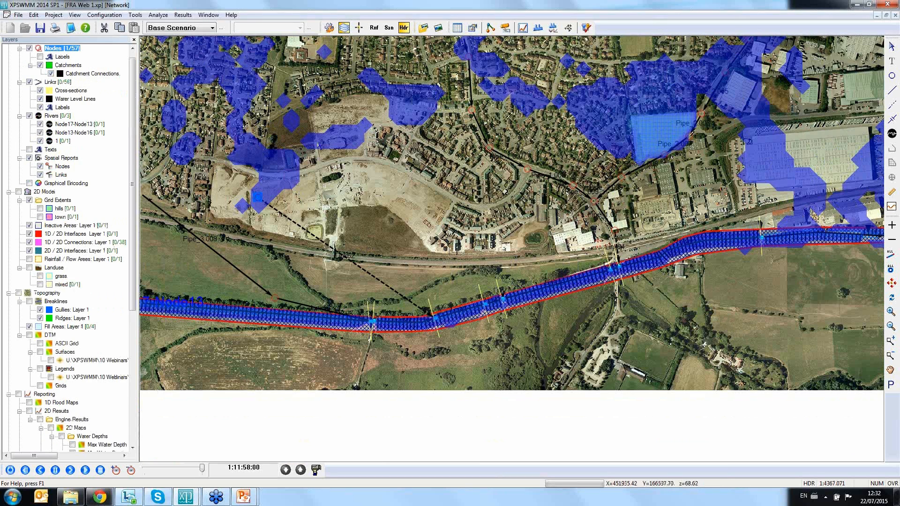
{"action": "left_click", "coordinate": [523, 29]}
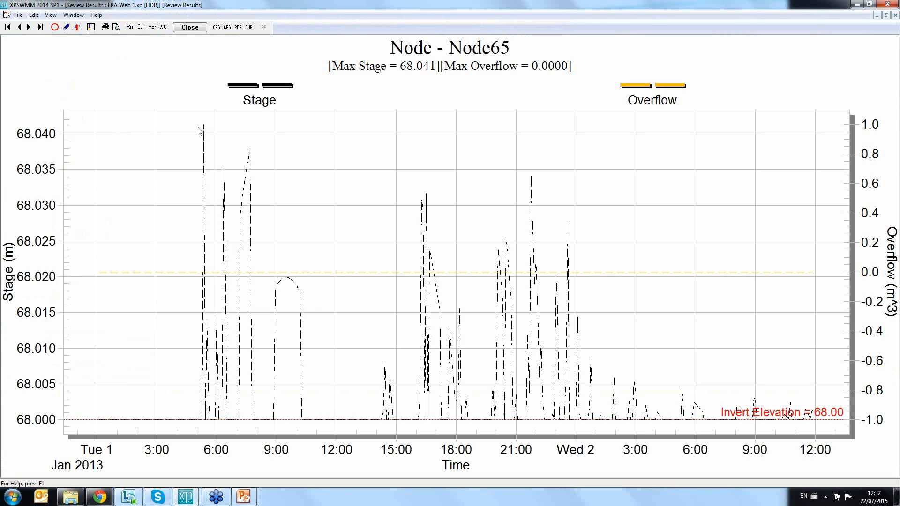
{"action": "left_click", "coordinate": [177, 27]}
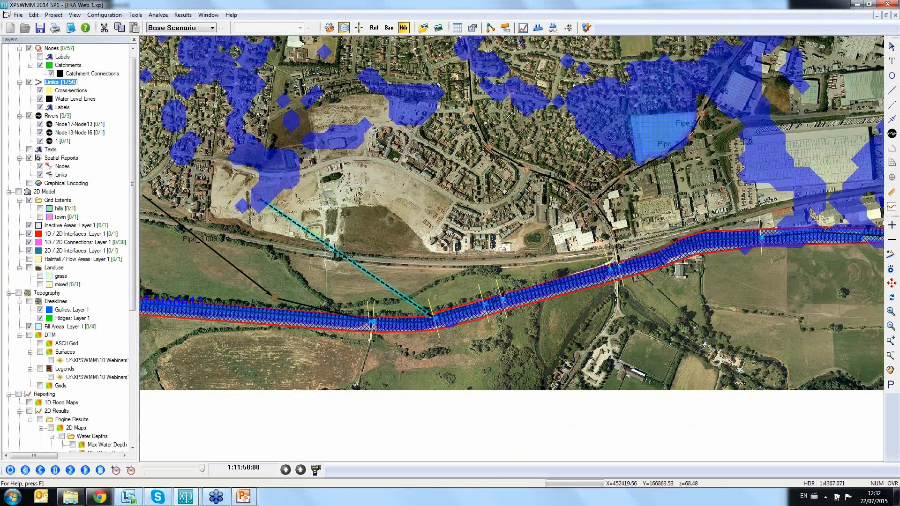
{"action": "left_click", "coordinate": [524, 29]}
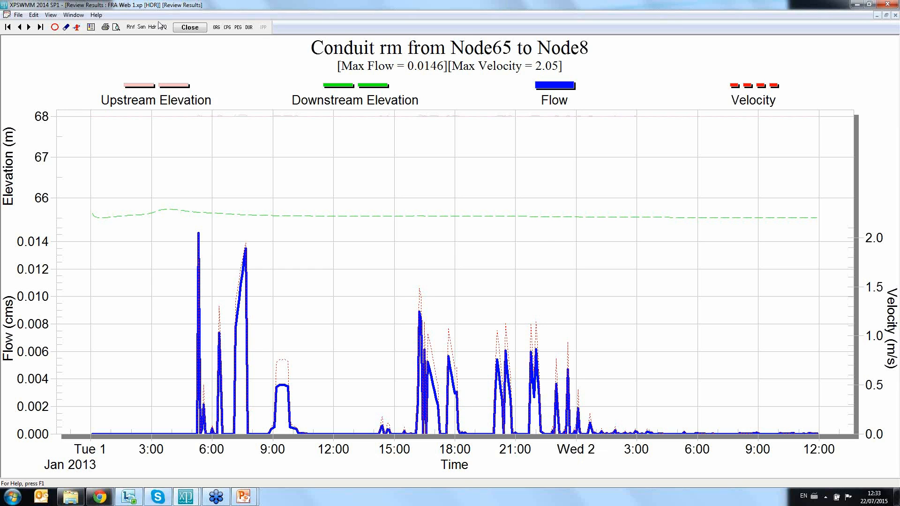
{"action": "left_click", "coordinate": [190, 27]}
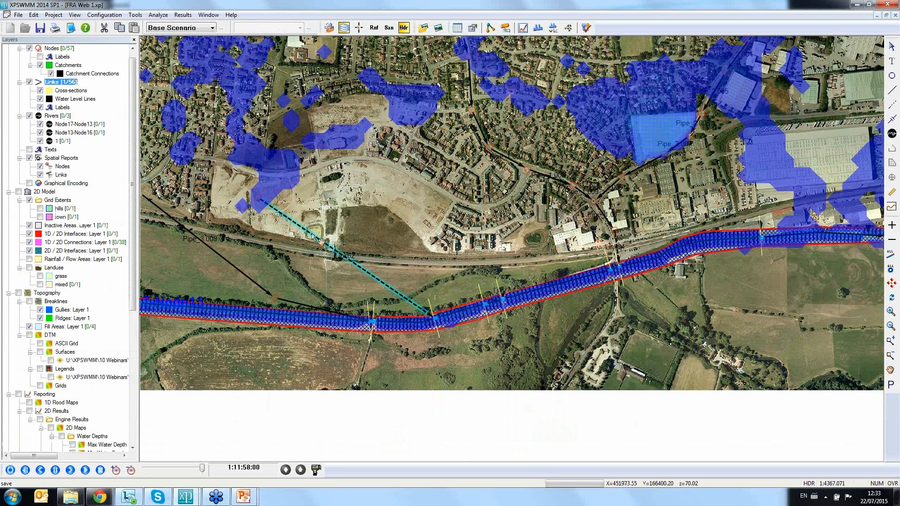
Step: Inspect the first pump of the multiple link from Node65 to Node8 and its pump rating list, leaving the data unchanged
{"action": "right_click", "coordinate": [311, 233]}
{"action": "left_click", "coordinate": [369, 254]}
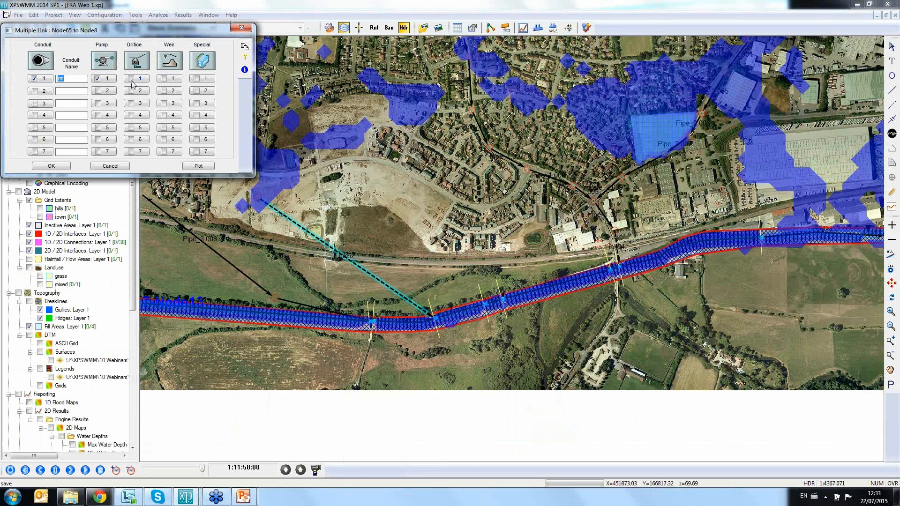
{"action": "left_click", "coordinate": [107, 80]}
{"action": "left_click", "coordinate": [108, 82]}
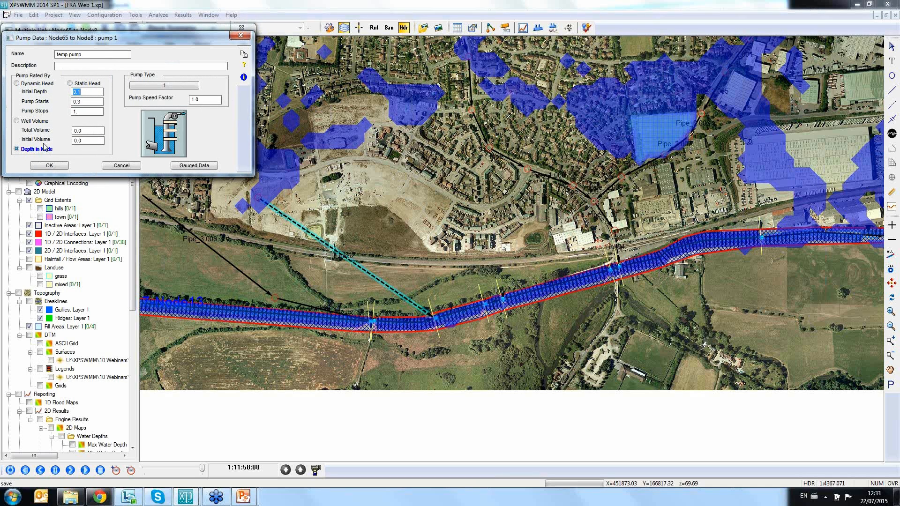
{"action": "left_click", "coordinate": [153, 89]}
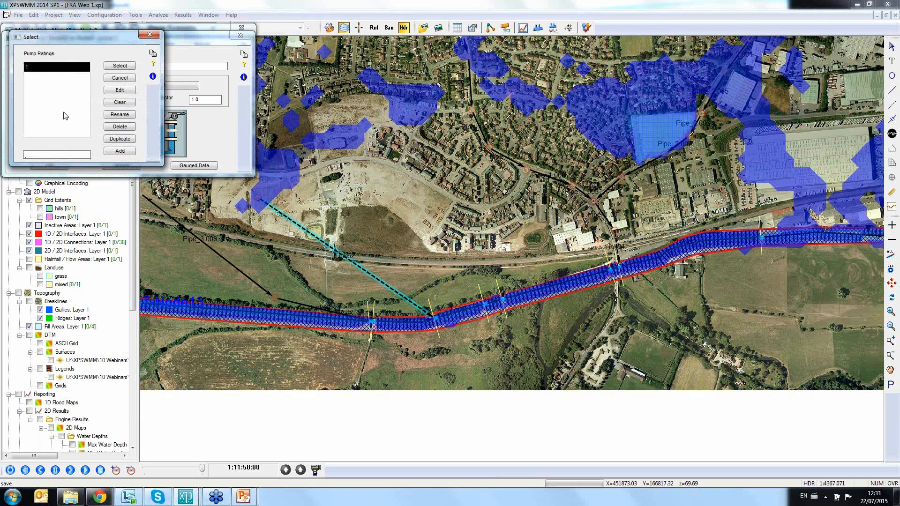
{"action": "left_click", "coordinate": [150, 36]}
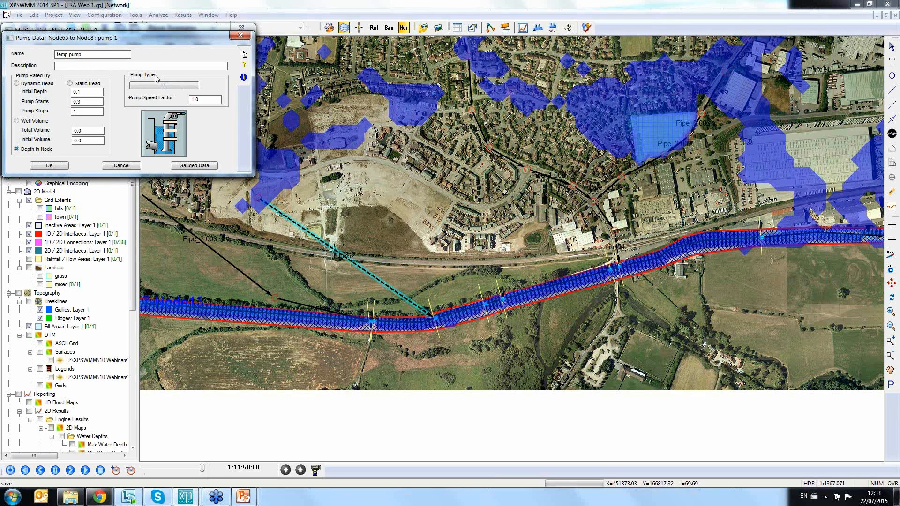
{"action": "left_click", "coordinate": [241, 36]}
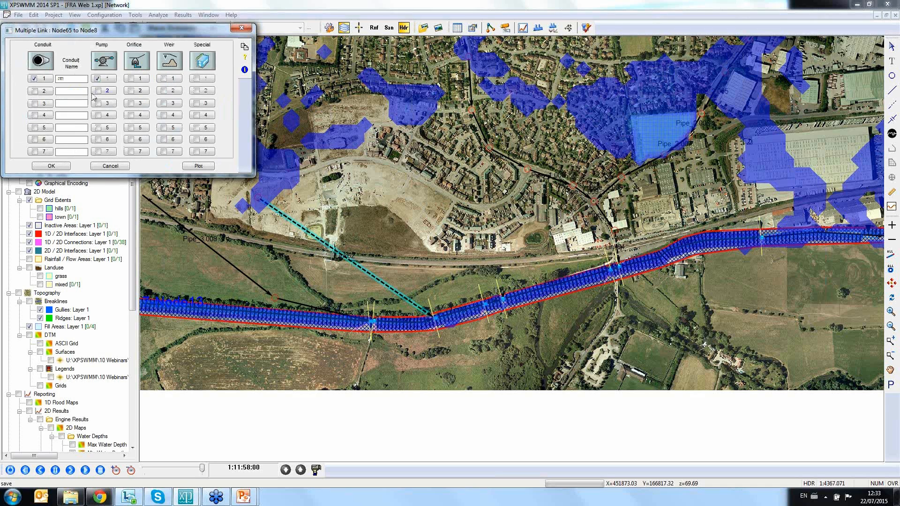
Step: Try adding a second pump and a special diversion to the Node65 to Node8 multiple link, and cancel the changes
{"action": "left_click", "coordinate": [98, 91]}
{"action": "left_click", "coordinate": [241, 33]}
{"action": "left_click", "coordinate": [206, 79]}
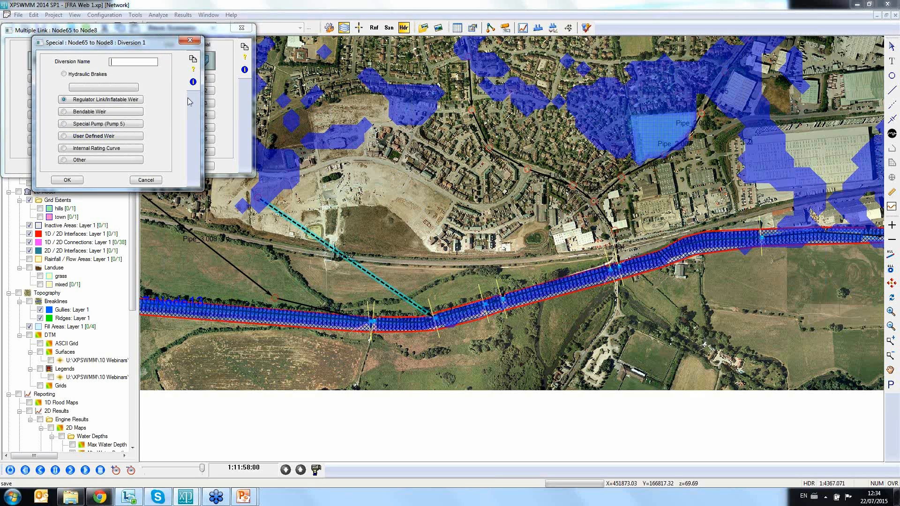
{"action": "left_click", "coordinate": [191, 41]}
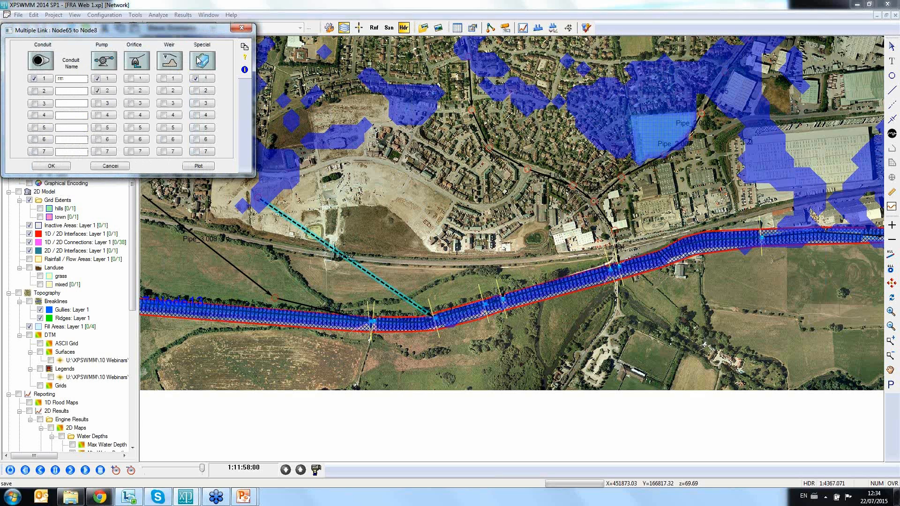
{"action": "left_click", "coordinate": [119, 169]}
Step: Select the river's upstream and downstream ends, review the watercourse nodes results in the XP Tables, and close the tables
{"action": "scroll", "coordinate": [339, 271], "scroll_direction": "down", "scroll_amount": 5}
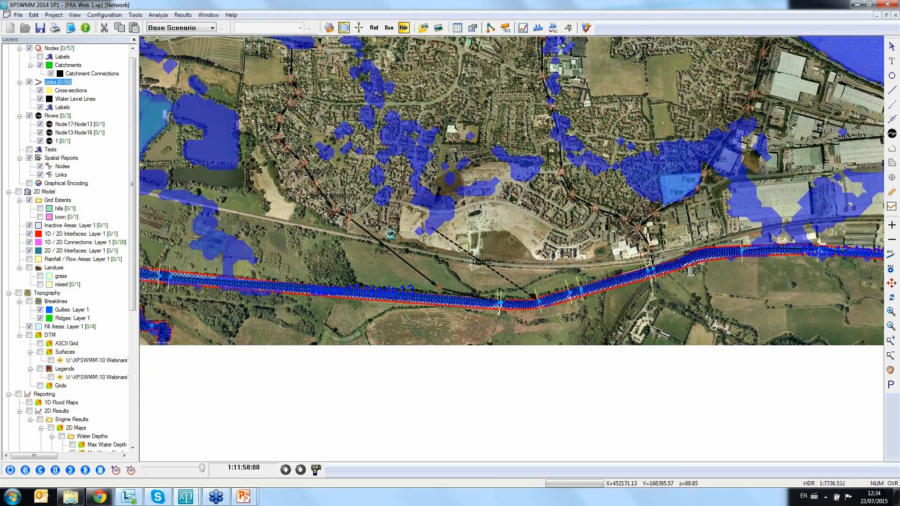
{"action": "scroll", "coordinate": [391, 235], "scroll_direction": "down", "scroll_amount": 2}
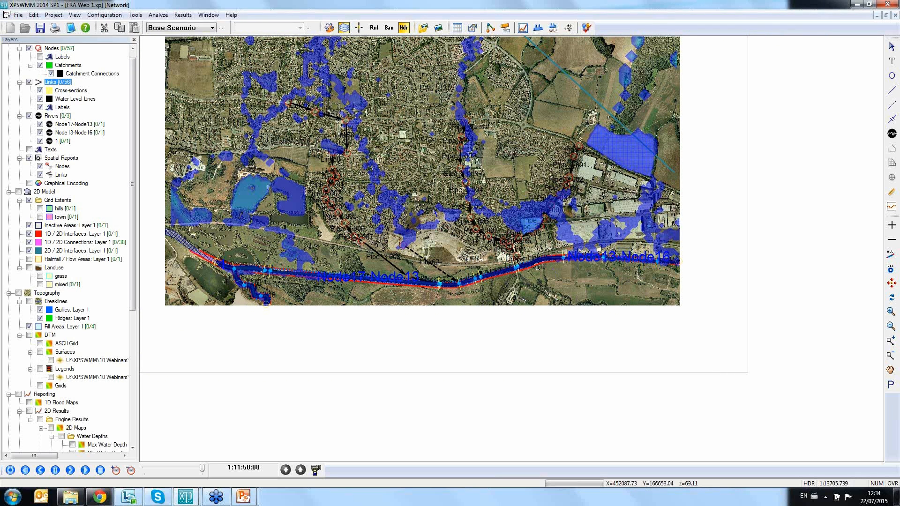
{"action": "left_click", "coordinate": [234, 268]}
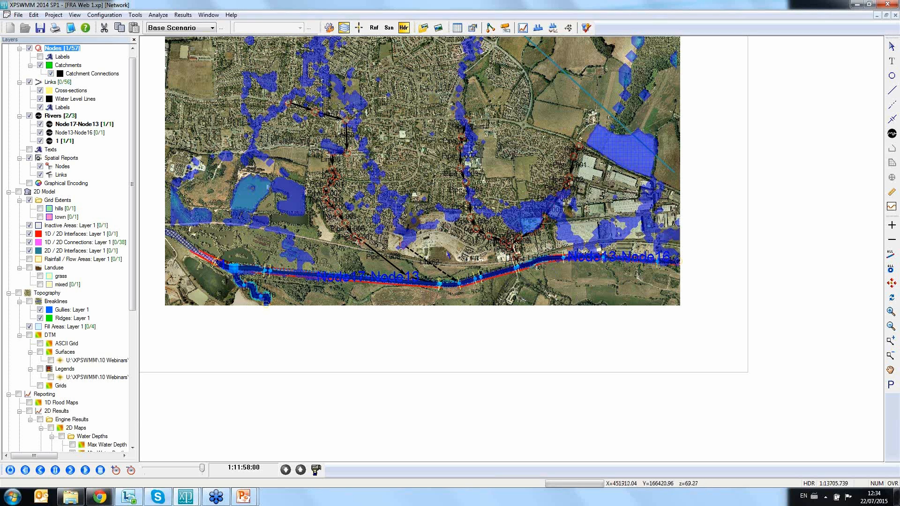
{"action": "left_click", "coordinate": [657, 262]}
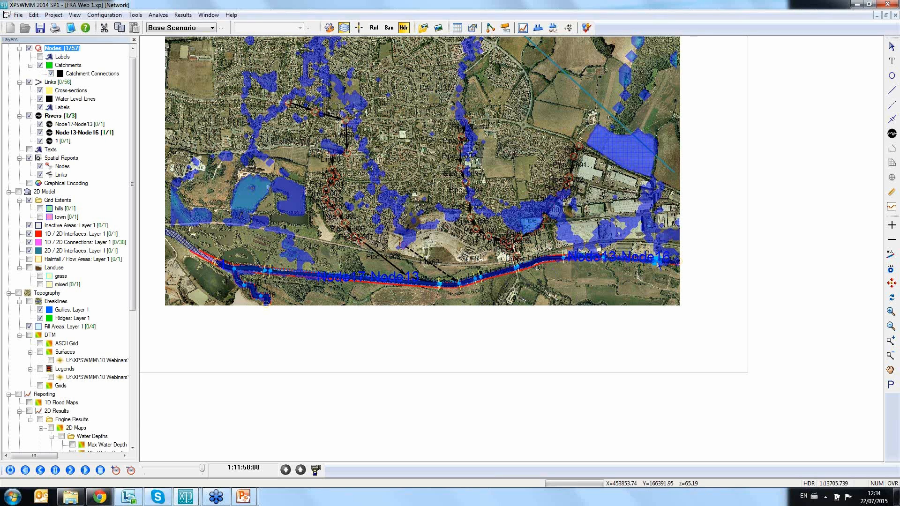
{"action": "left_click", "coordinate": [457, 28]}
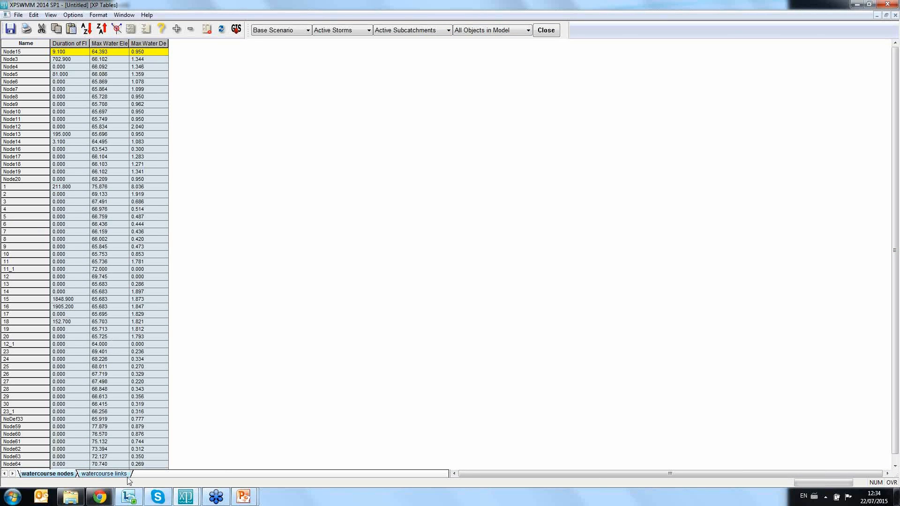
{"action": "left_click", "coordinate": [545, 30]}
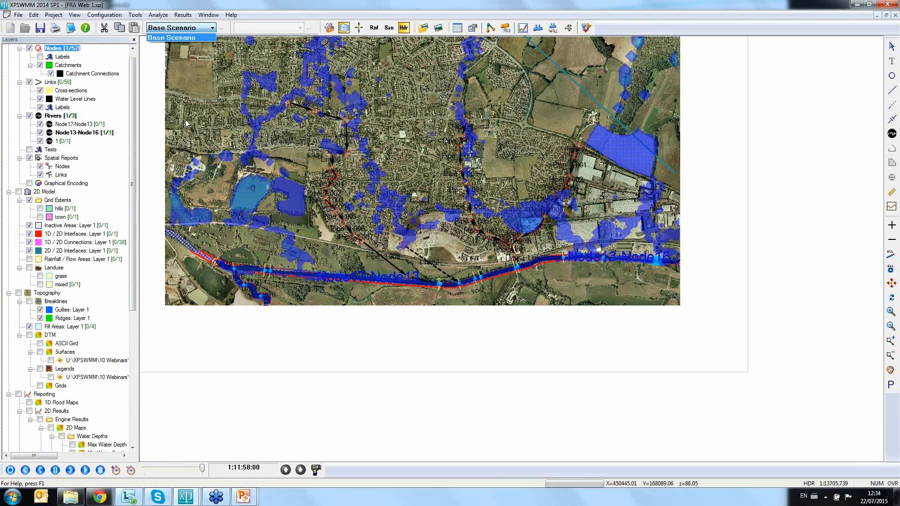
{"action": "left_click", "coordinate": [216, 110]}
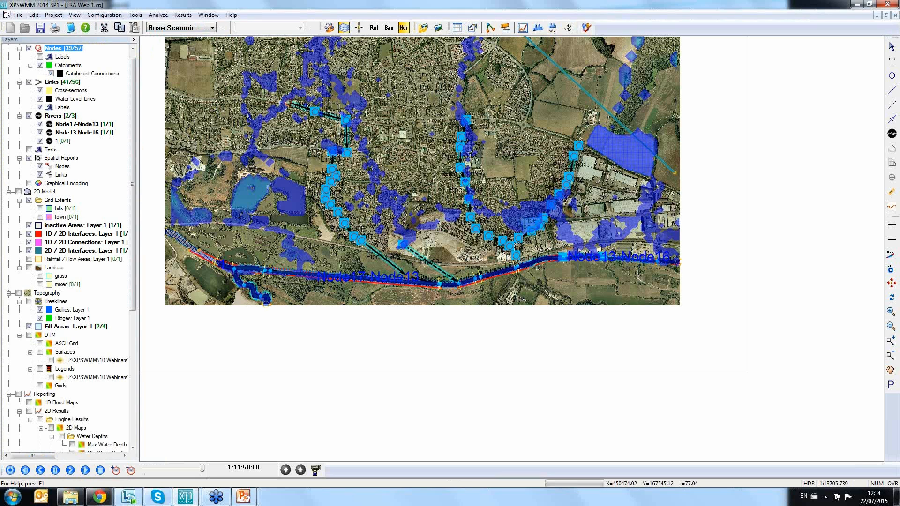
{"action": "left_click", "coordinate": [419, 118]}
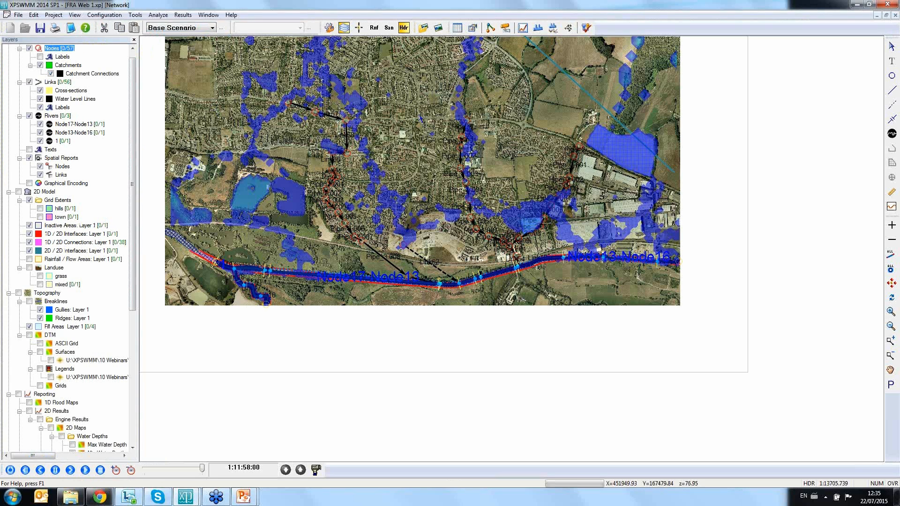